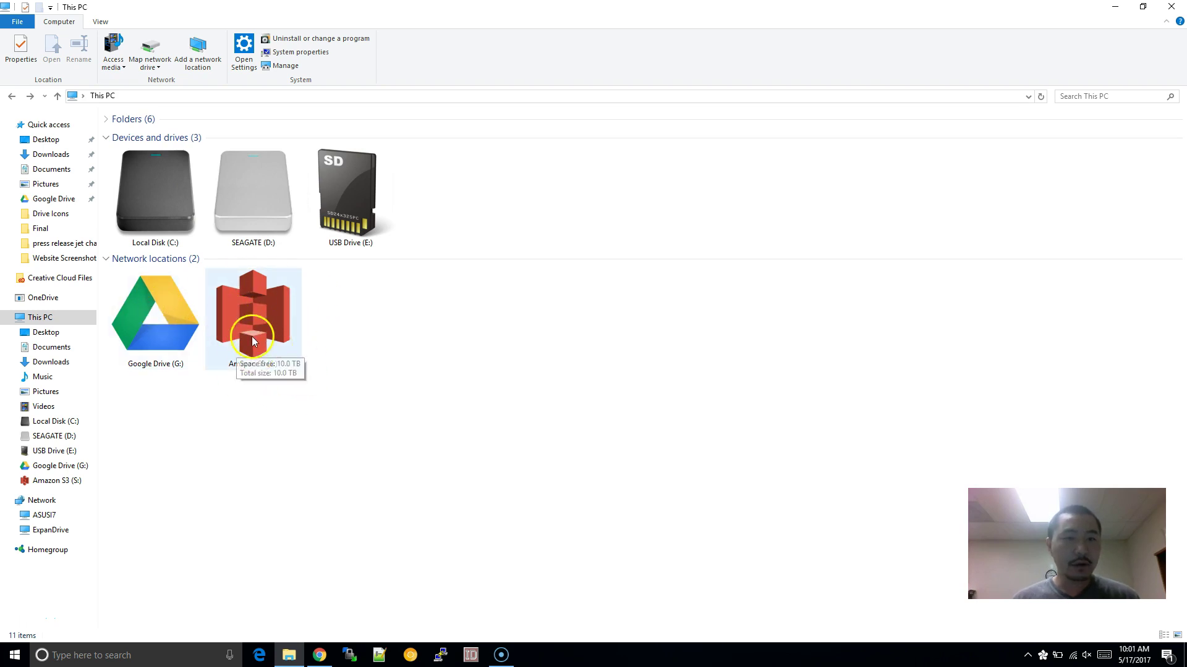
- Open the Amazon S3 (S:) and Google Drive (G:) drives to view their folders, returning to This PC each time
left_click(159, 358)
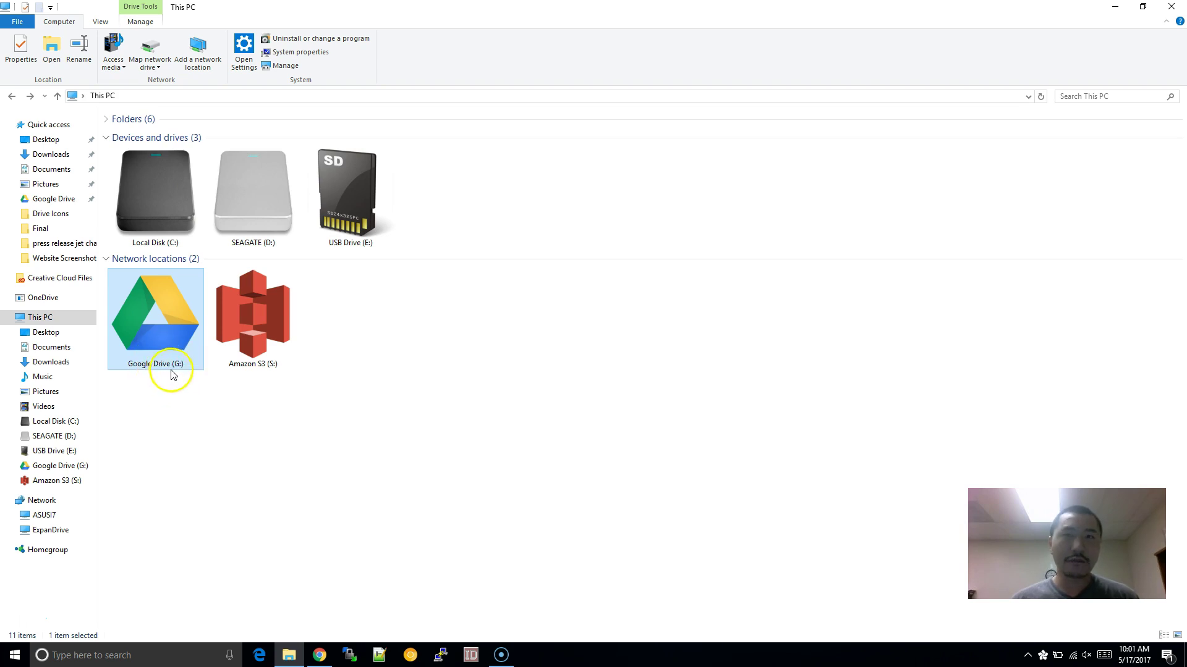
left_click(160, 396)
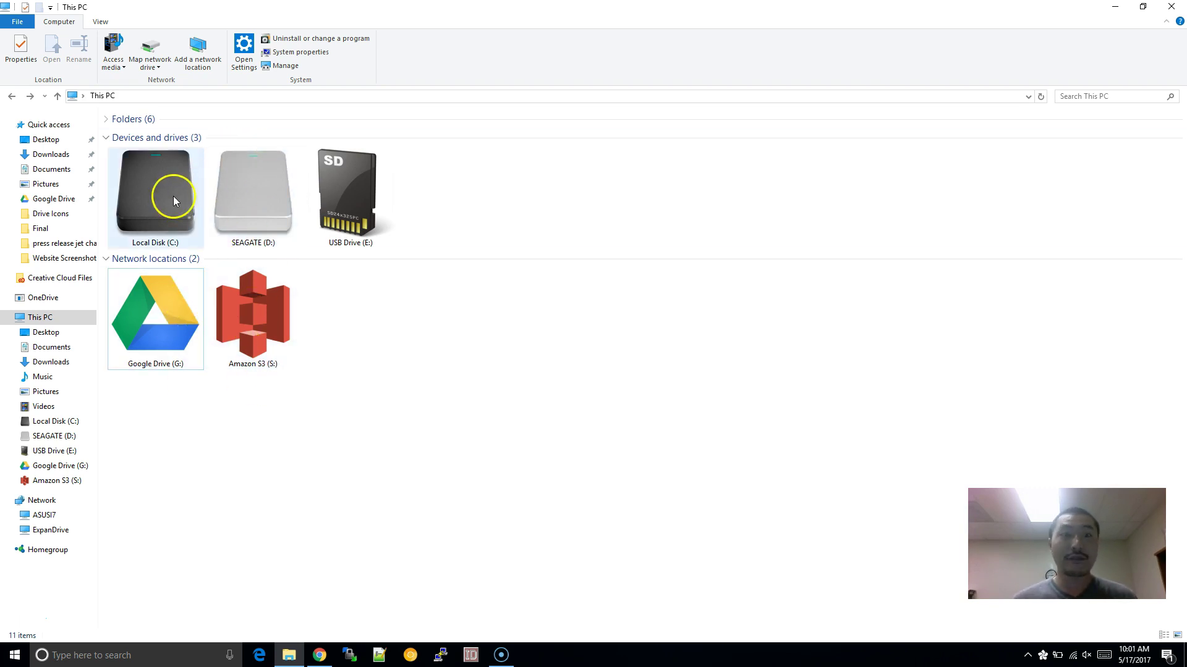
left_click(177, 328)
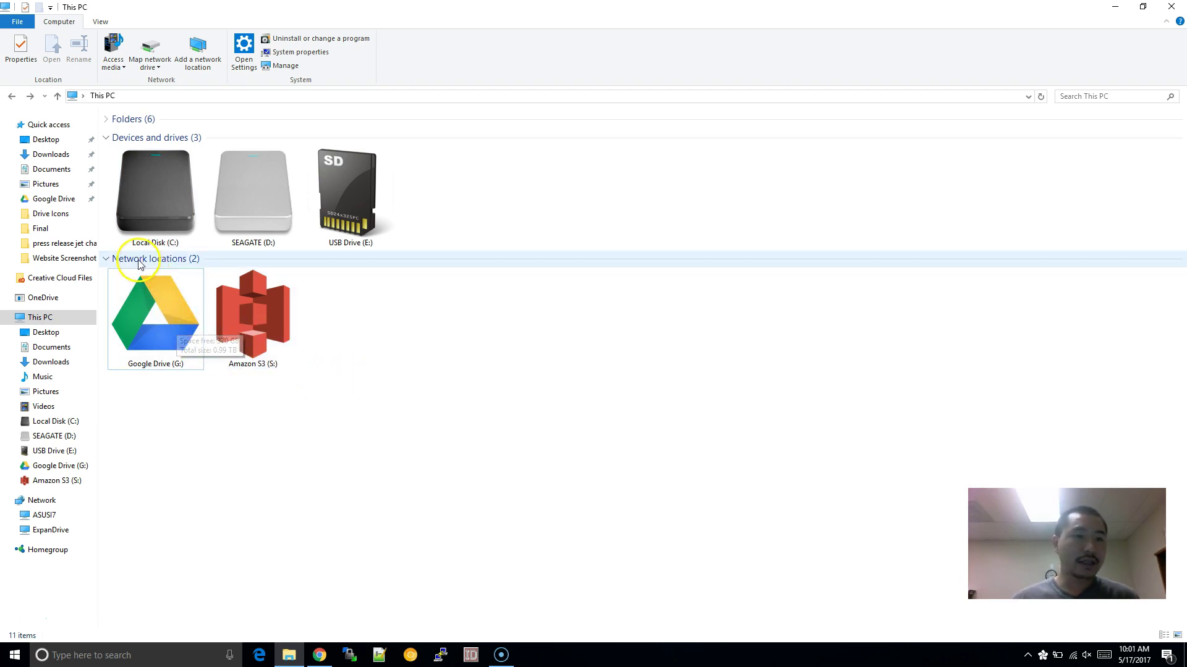
double_click(263, 346)
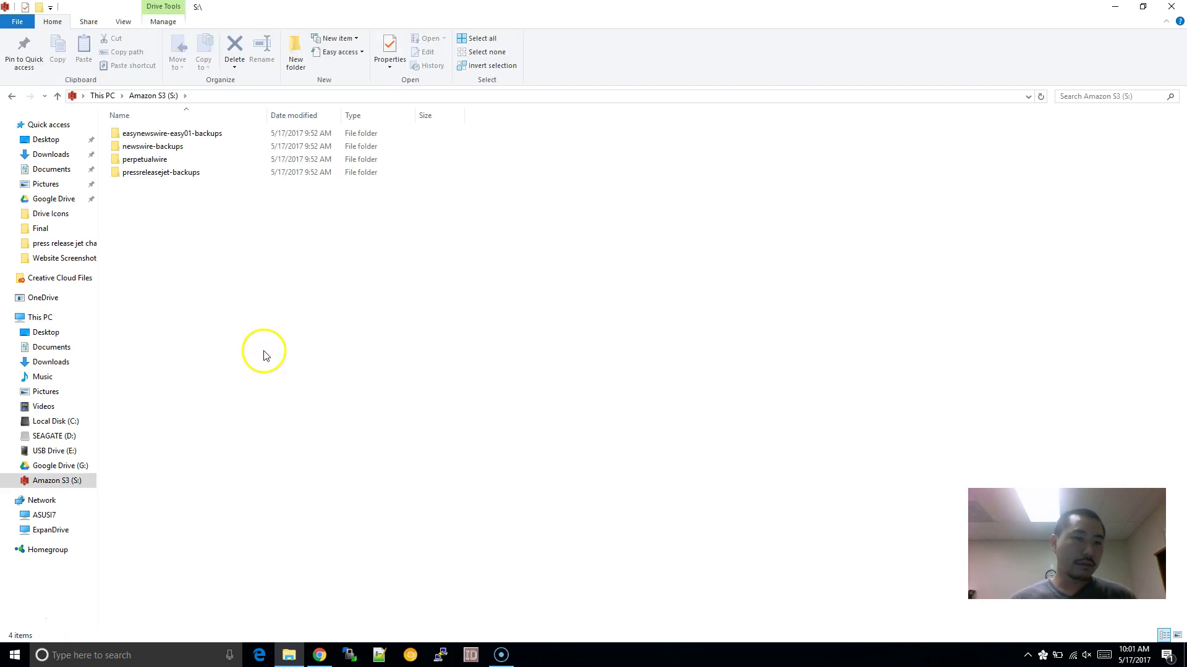
key("alt+Left")
double_click(180, 340)
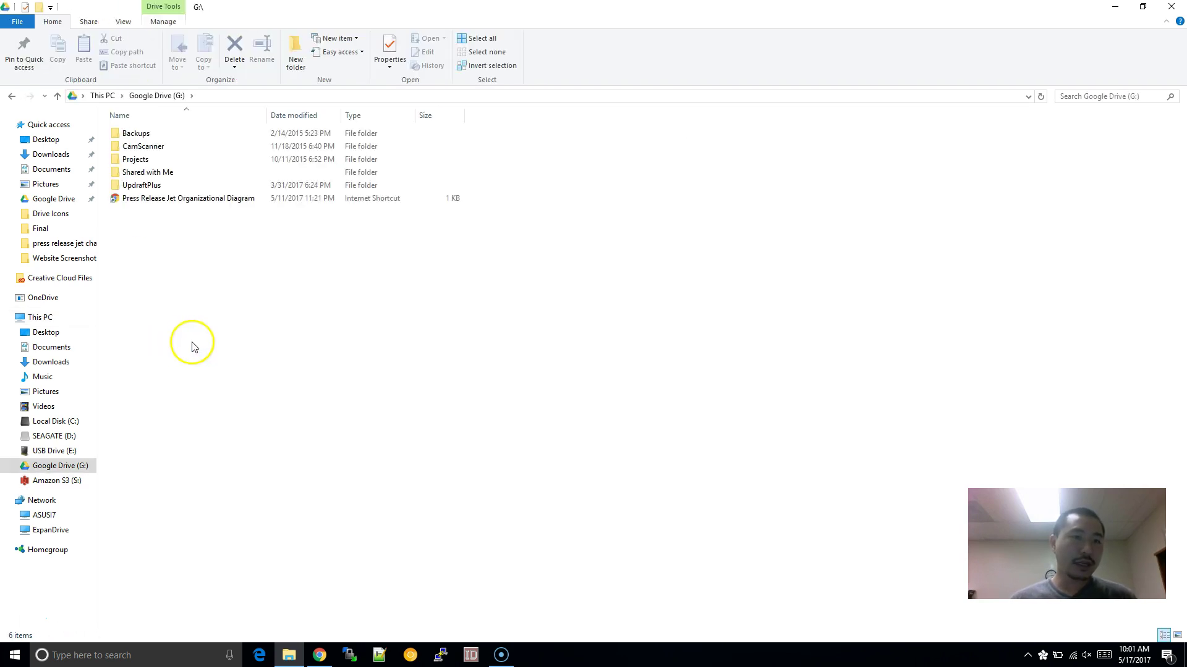
key("alt+Left")
left_click(430, 422)
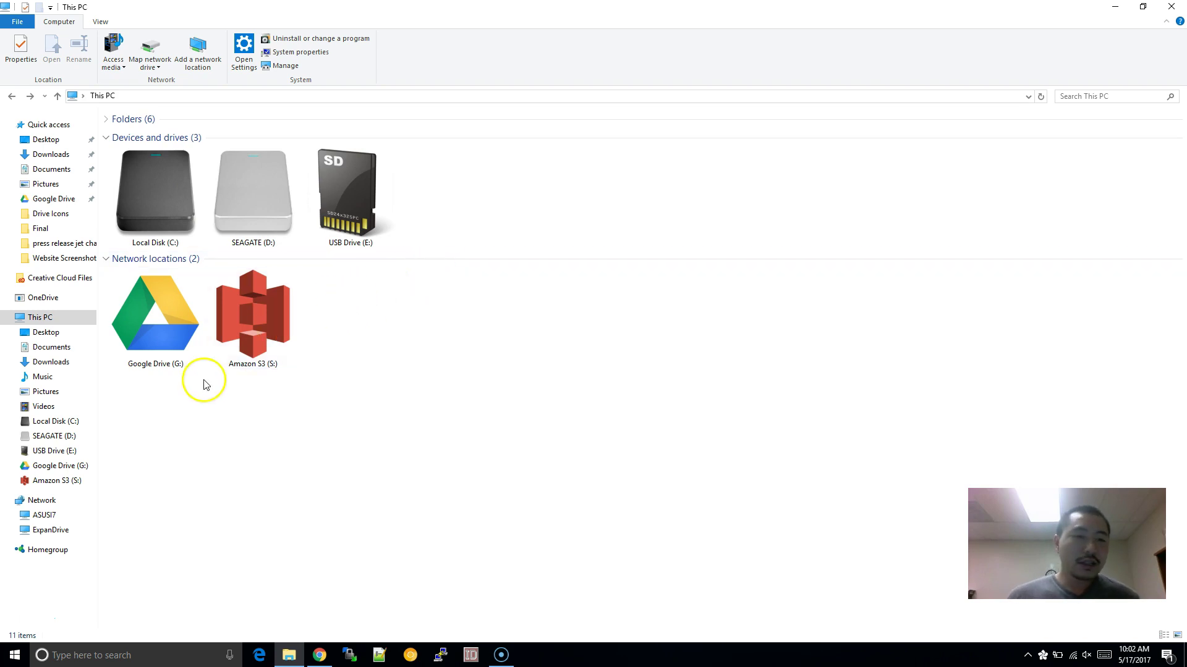
- Maximize the Explorer window, then browse into Google Drive (G:) and back up to This PC
key("super+Down")
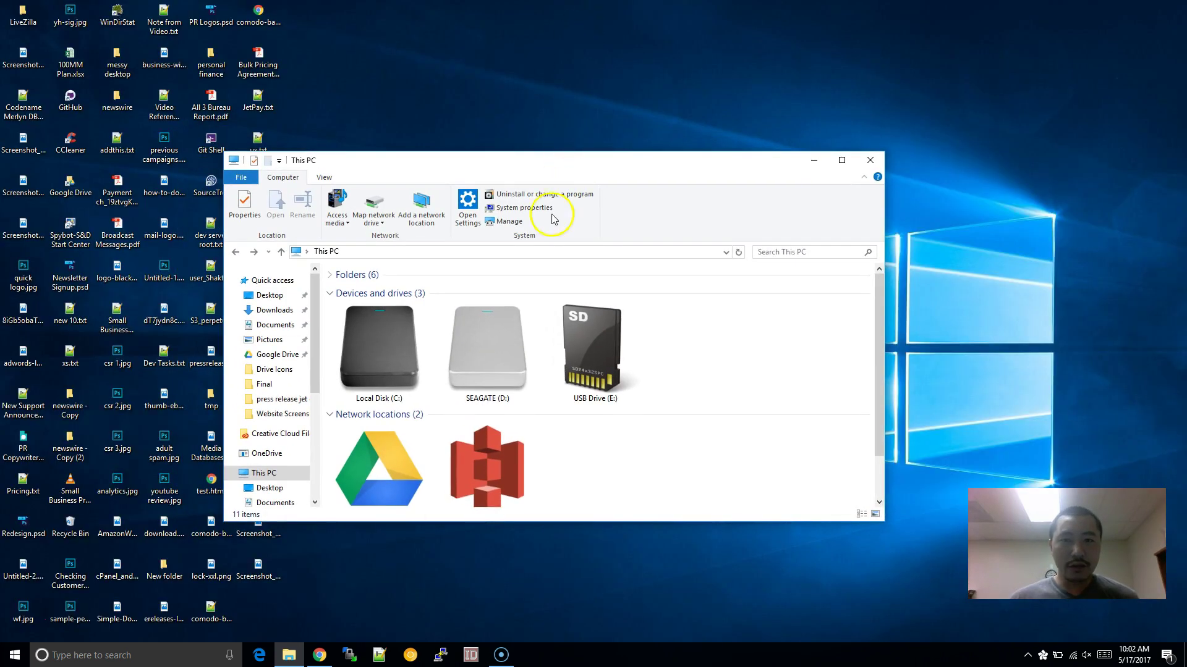
double_click(472, 163)
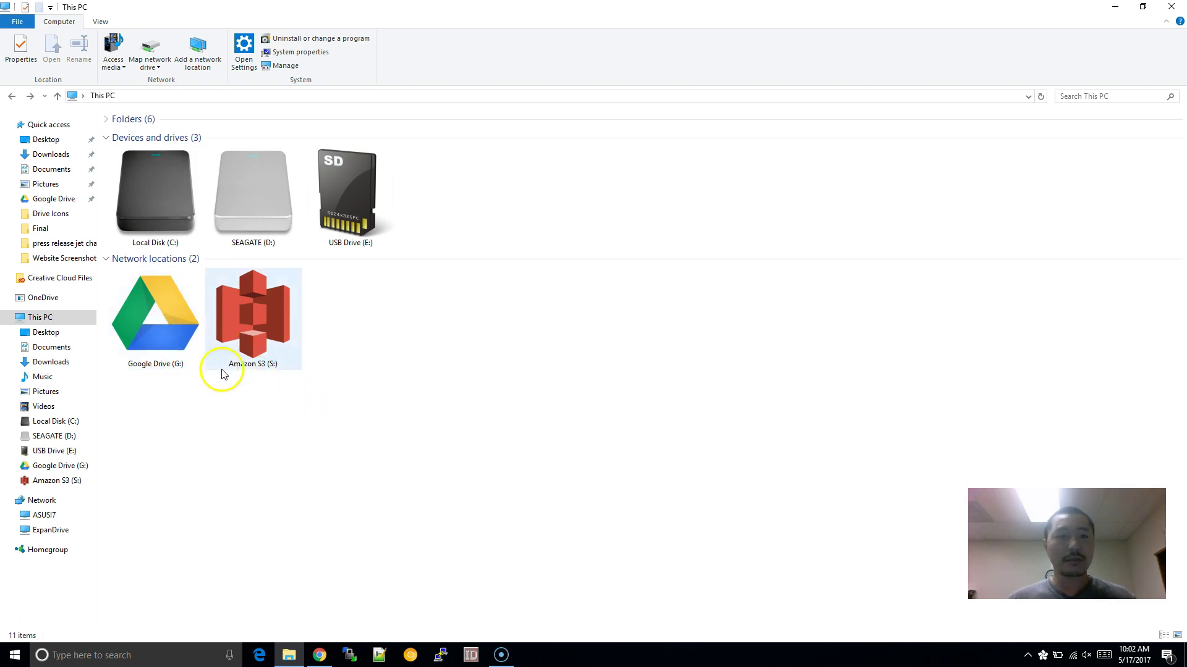
double_click(185, 357)
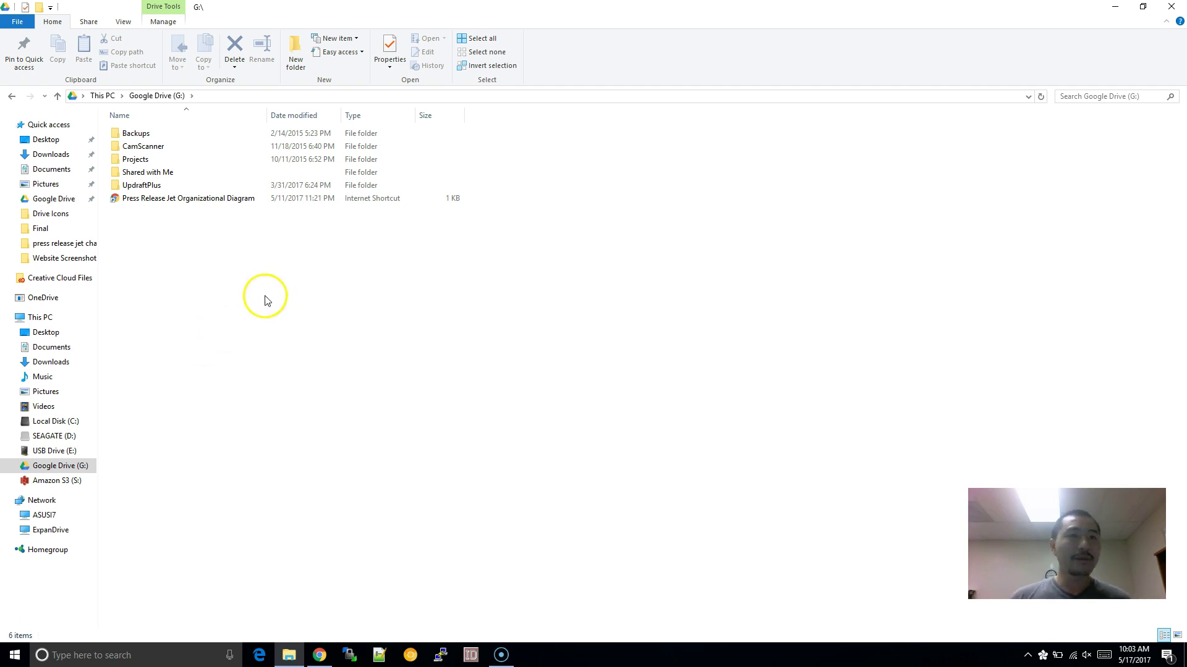
key("alt+Up")
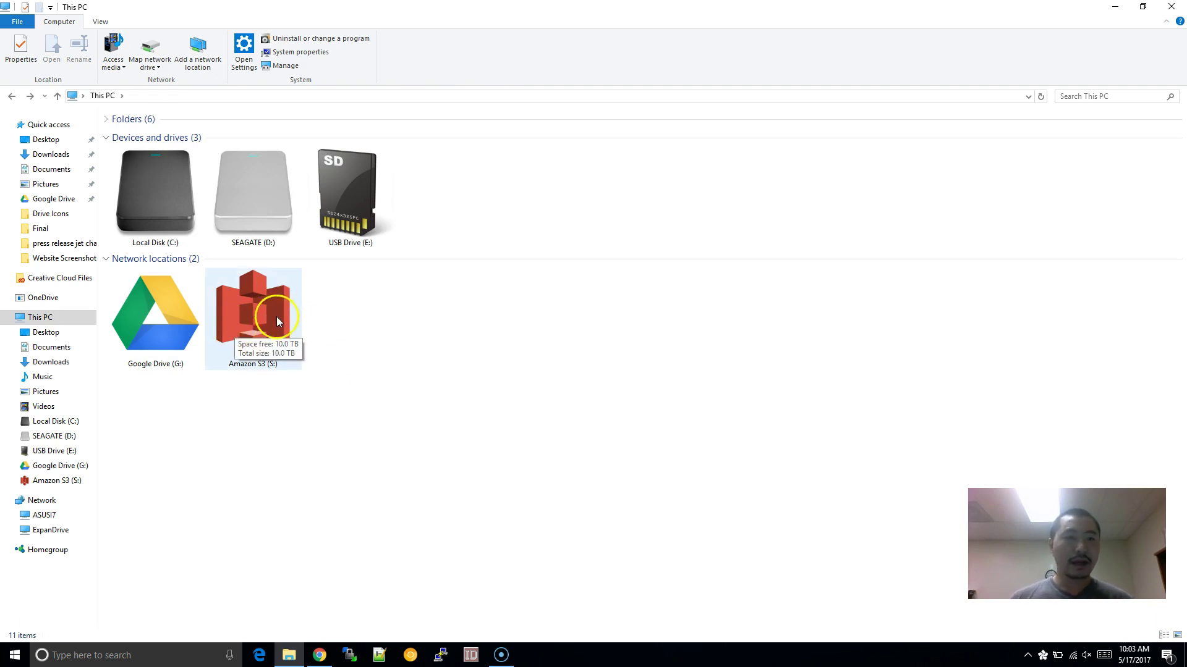
- Select the S:, G: and C: drives in turn, then restore This PC to a floating window
left_click(291, 353)
left_click(146, 315)
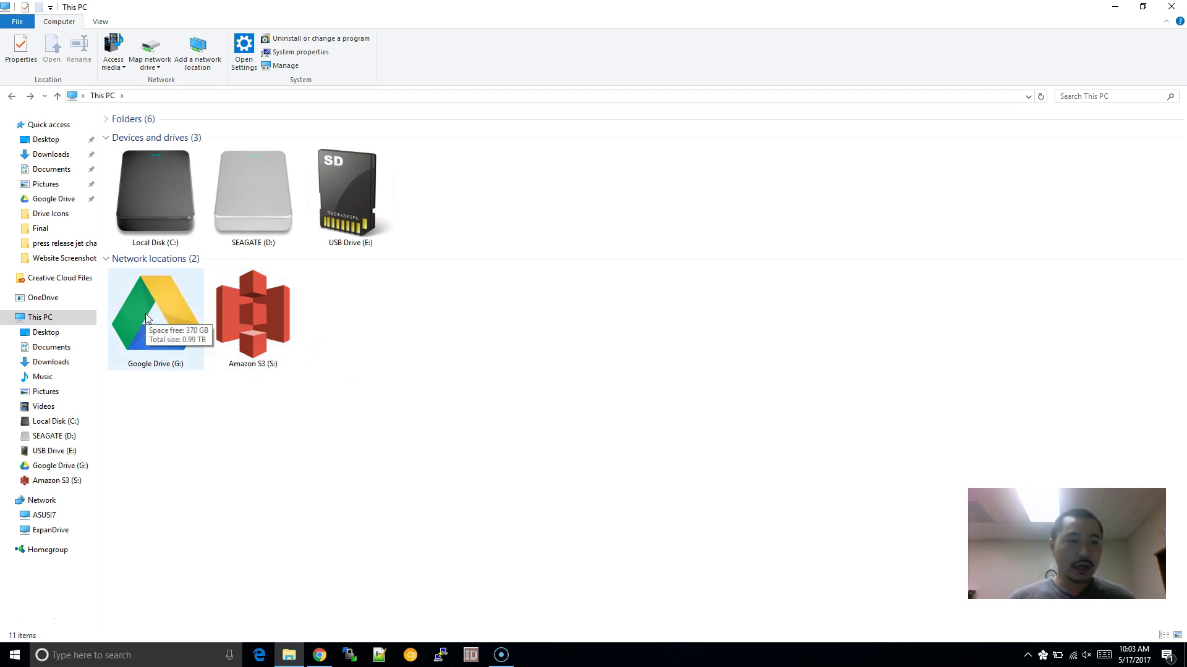
left_click(210, 337)
left_click(132, 242)
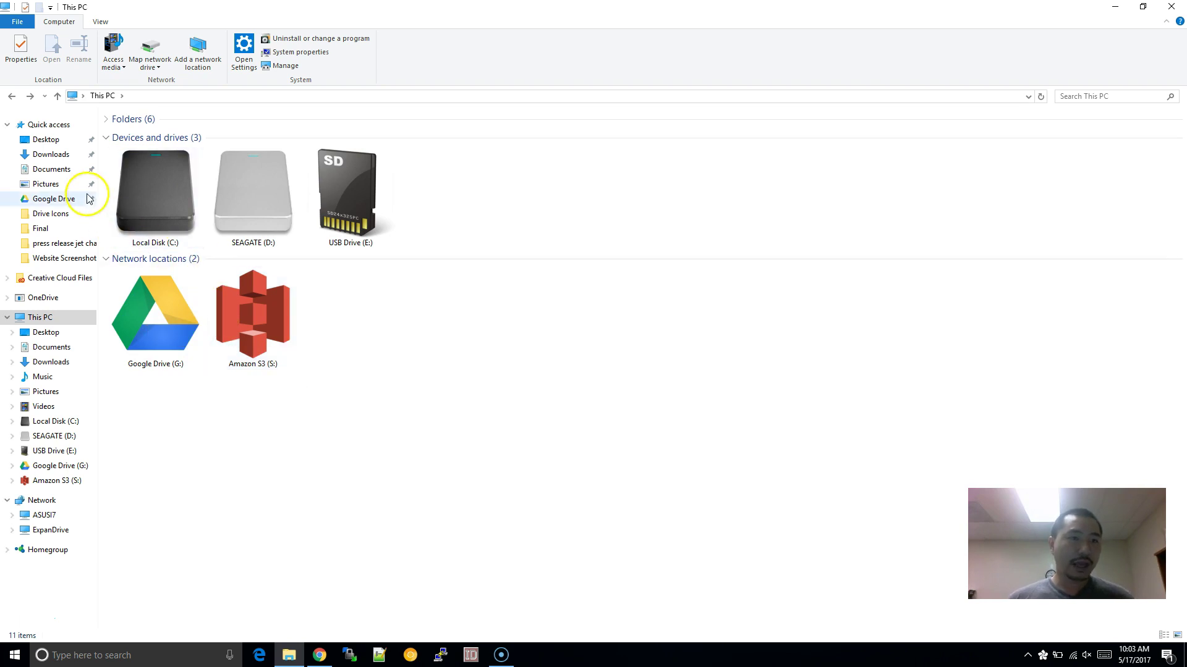
left_click(240, 348)
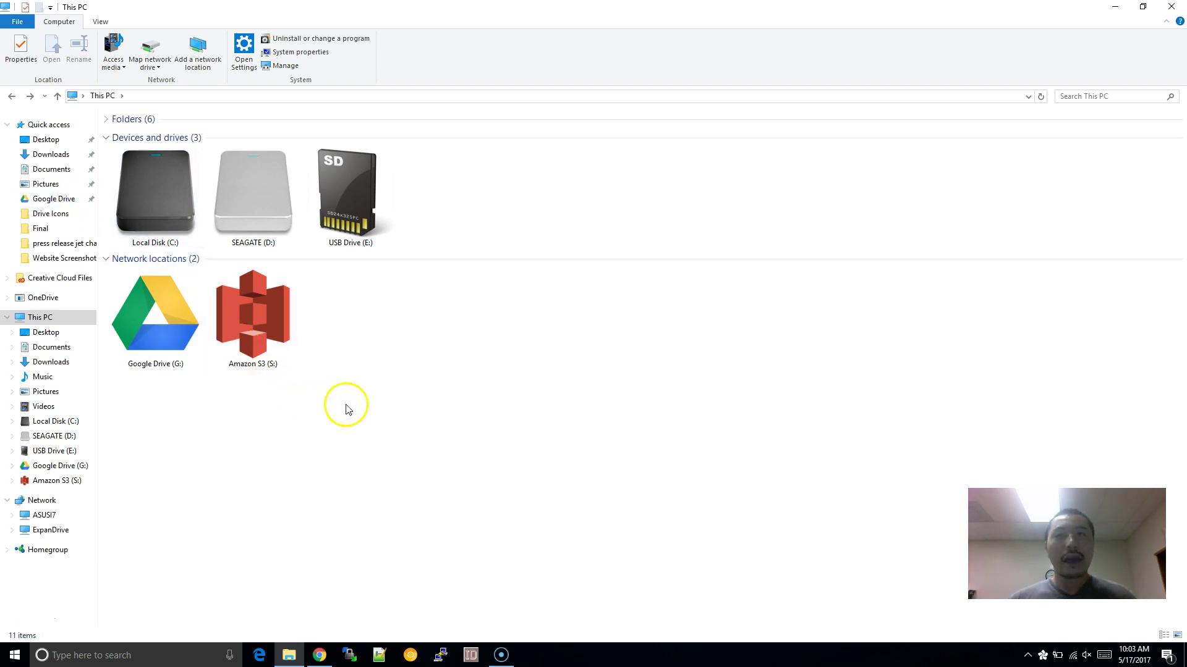
left_click(172, 315)
left_click(173, 388)
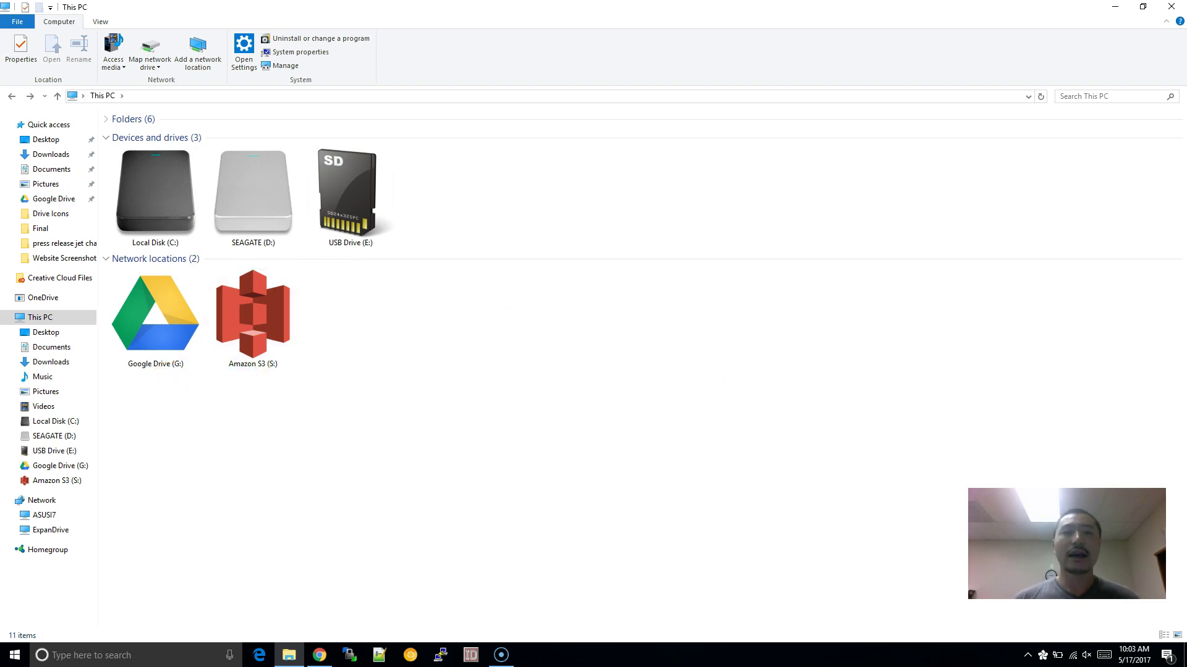
key("super+Down")
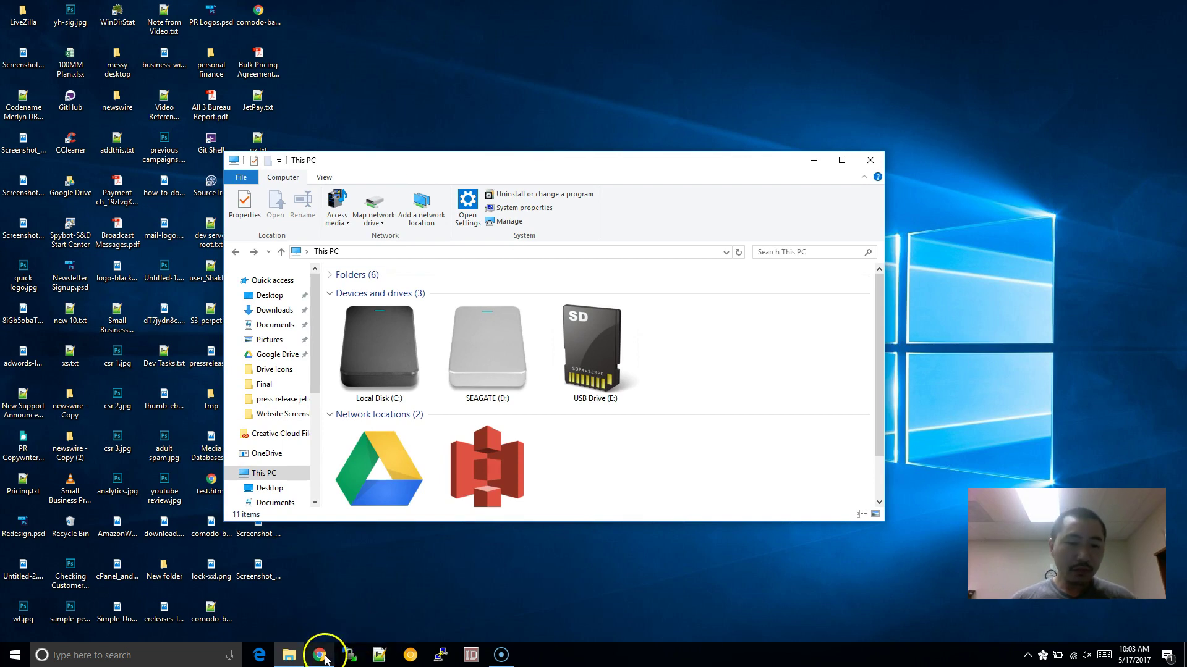
- Switch to Chrome's Visual Subst tab and scroll through the ntwind.com download page
left_click(319, 654)
left_click(657, 8)
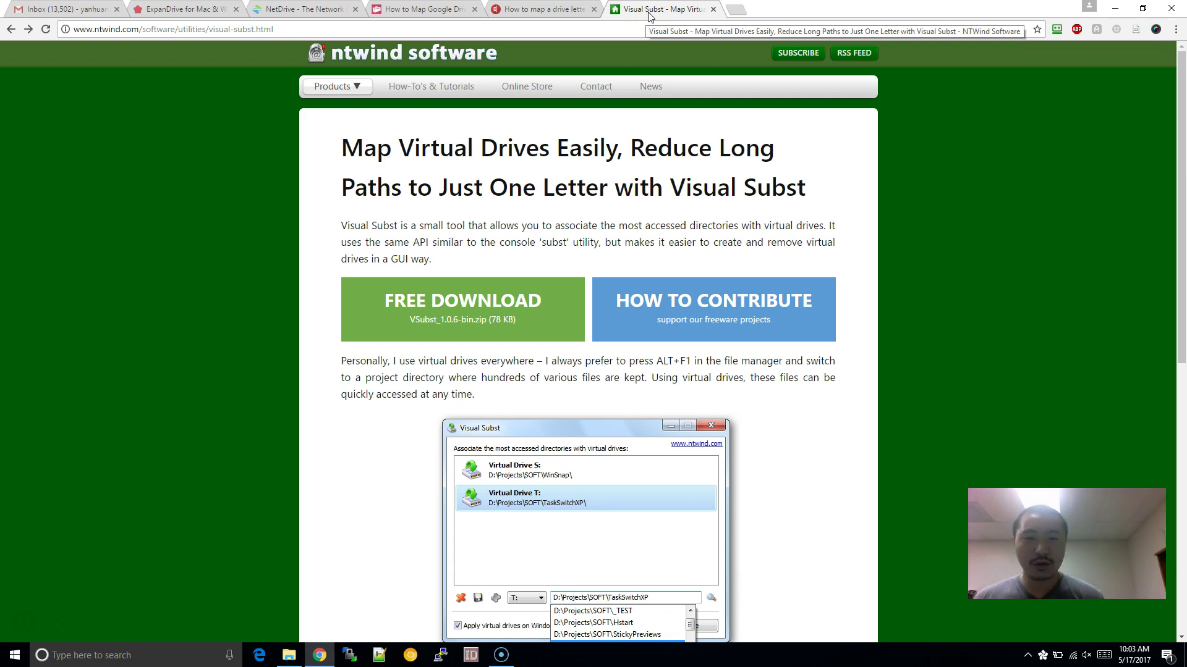
scroll(847, 164, "down", 2)
scroll(845, 170, "up", 2)
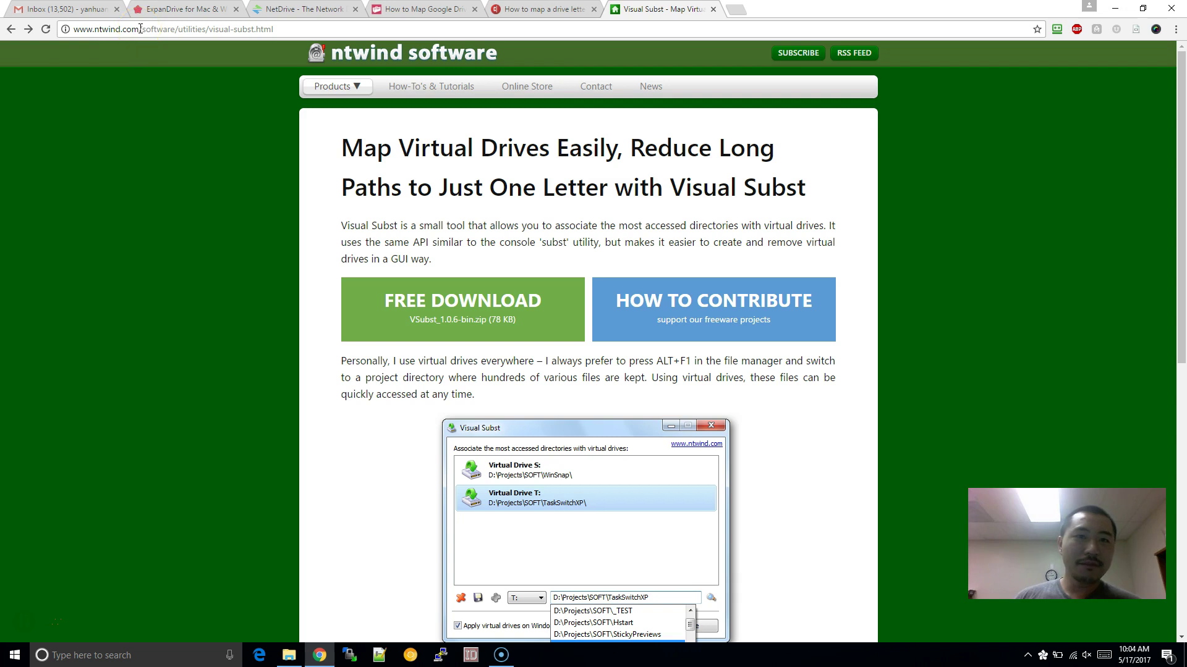
scroll(247, 146, "down", 2)
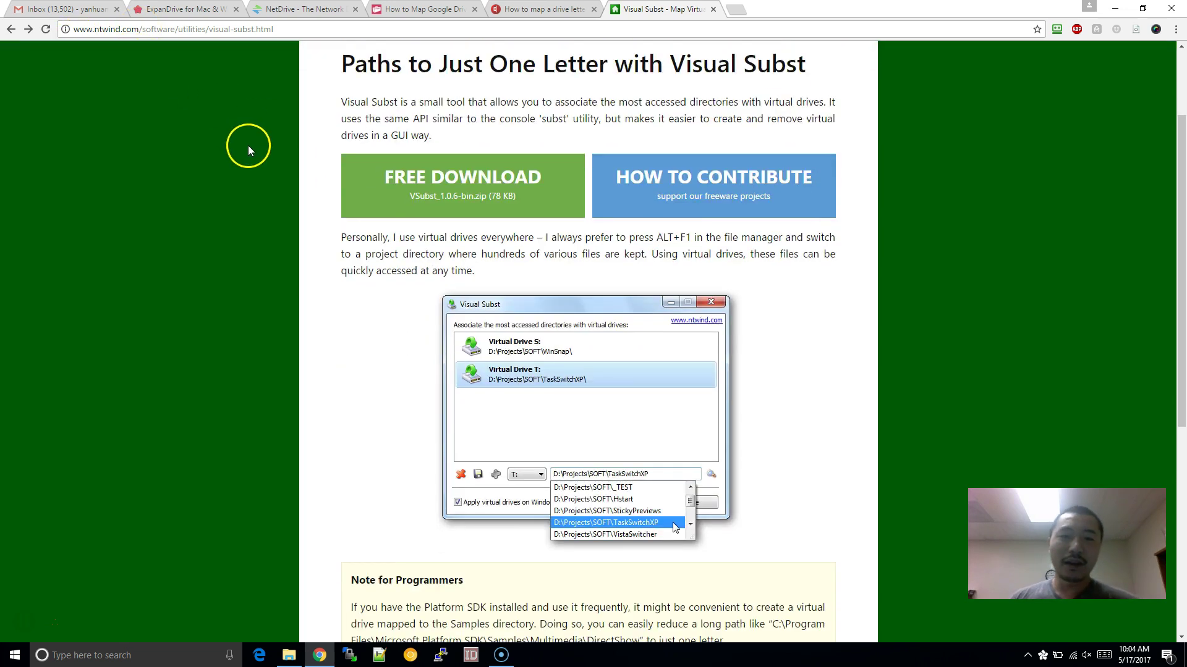
scroll(247, 146, "up", 2)
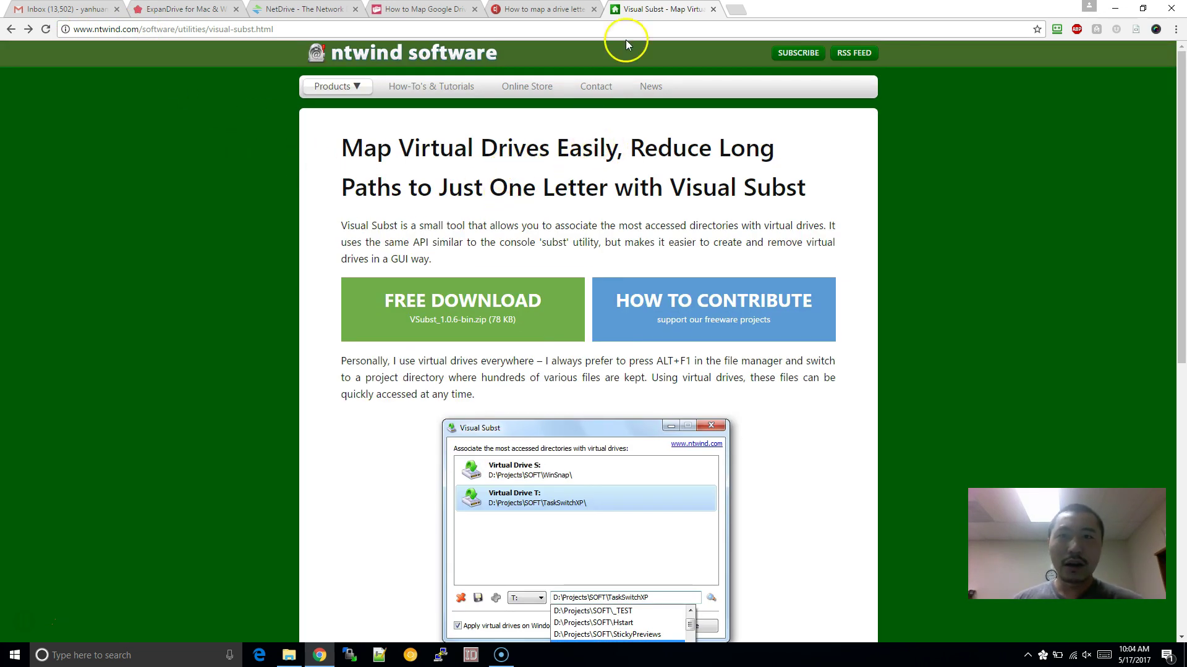
scroll(755, 191, "down", 5)
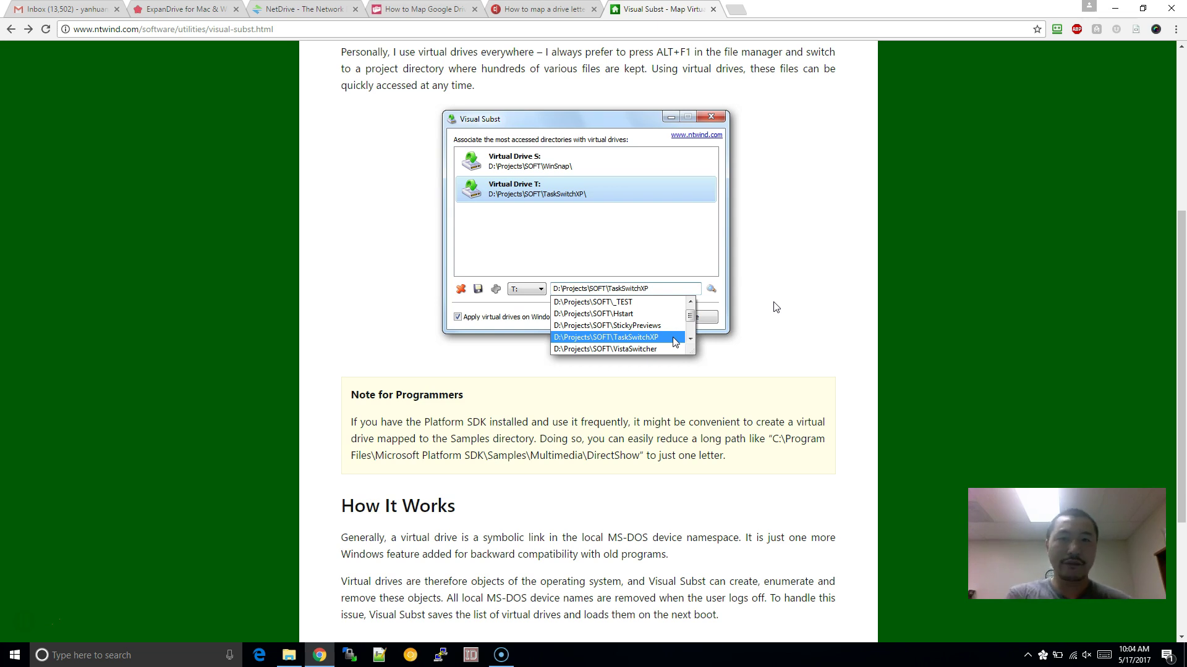
scroll(774, 308, "down", 1)
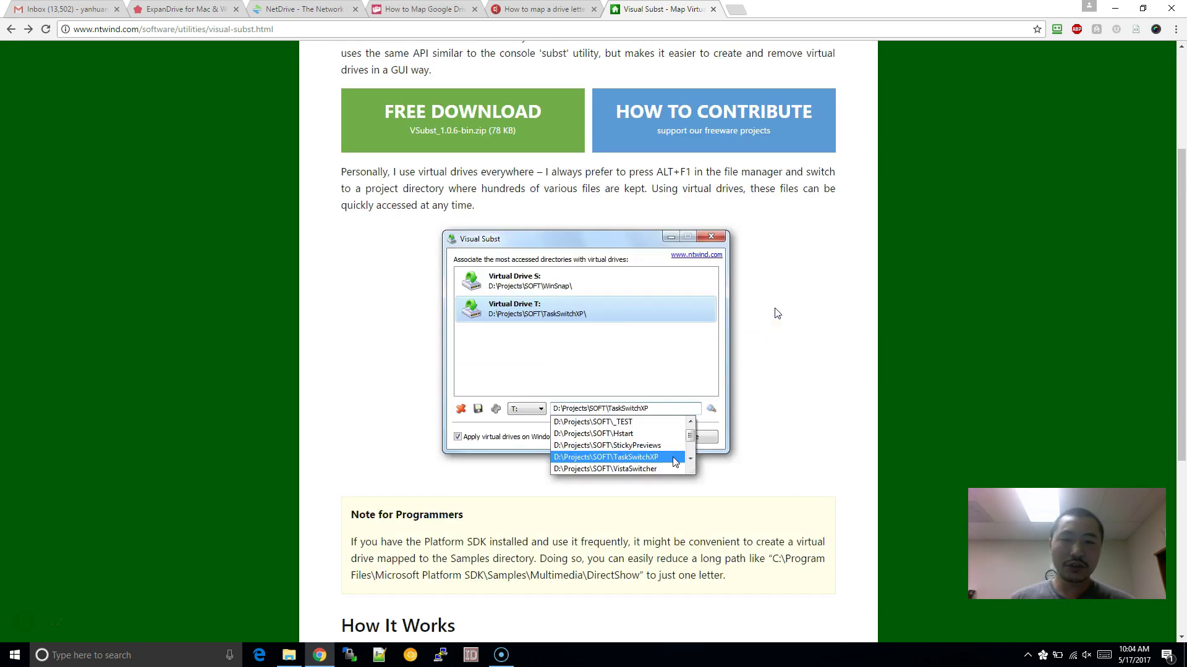
scroll(774, 308, "up", 7)
scroll(773, 308, "down", 5)
- Bring This PC over Chrome, move it up-left, and scroll to the Network locations showing G: and S:
left_click(288, 655)
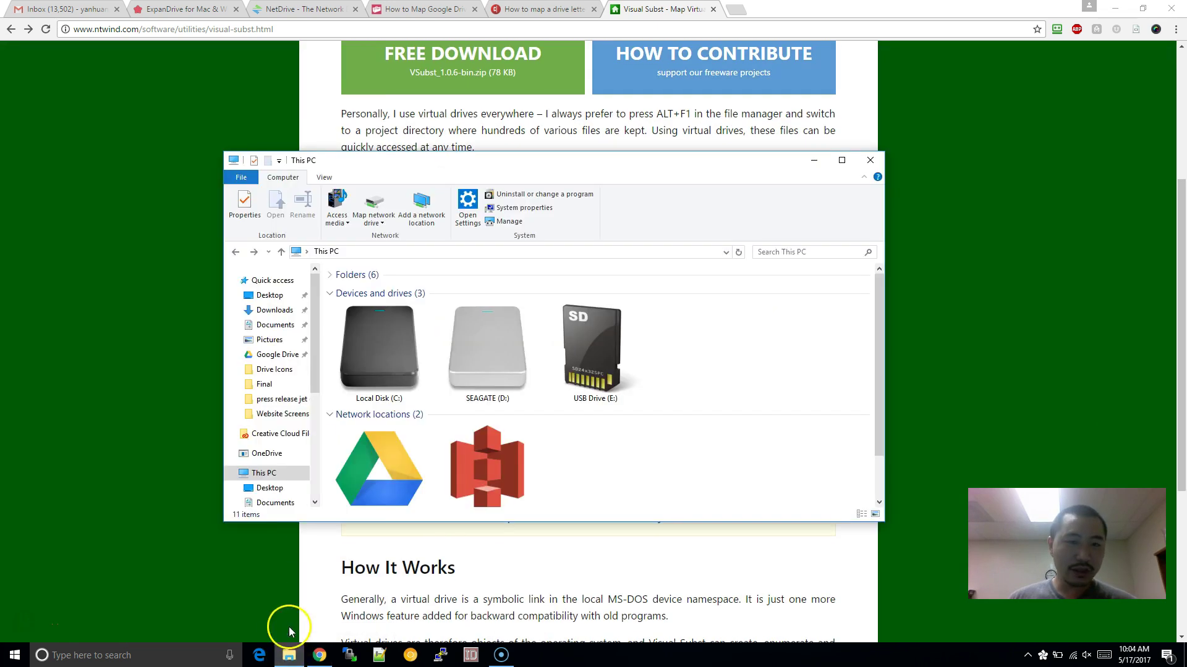
scroll(681, 409, "down", 1)
left_click_drag(642, 172, 473, 146)
scroll(556, 396, "up", 1)
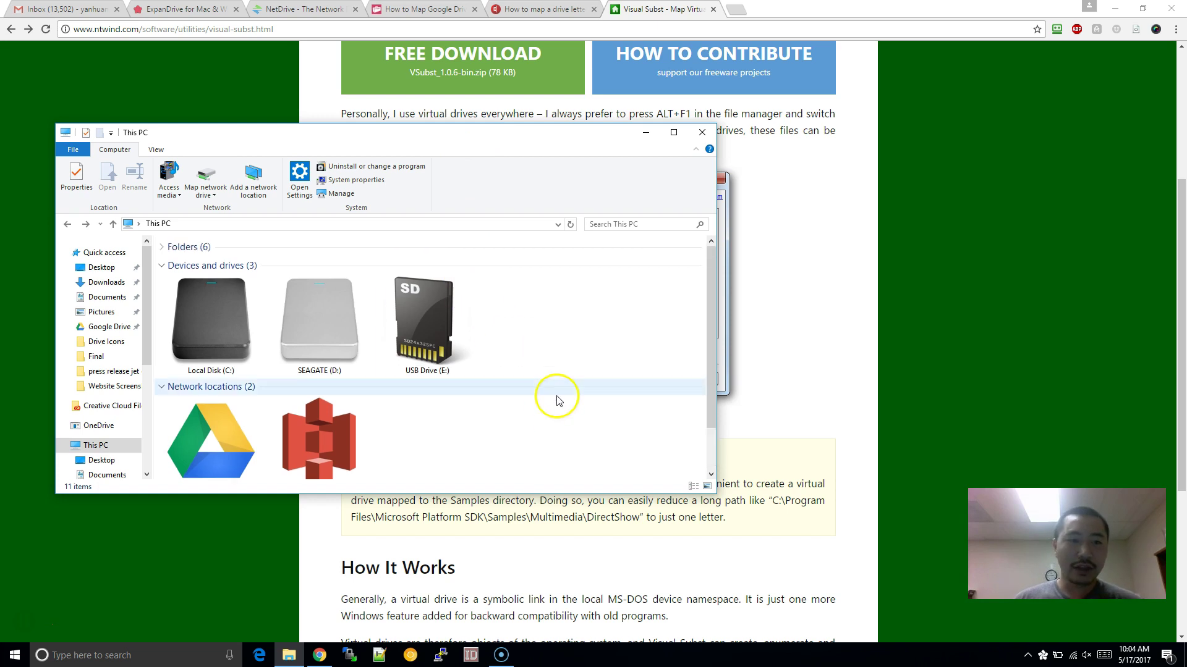
scroll(117, 370, "down", 3)
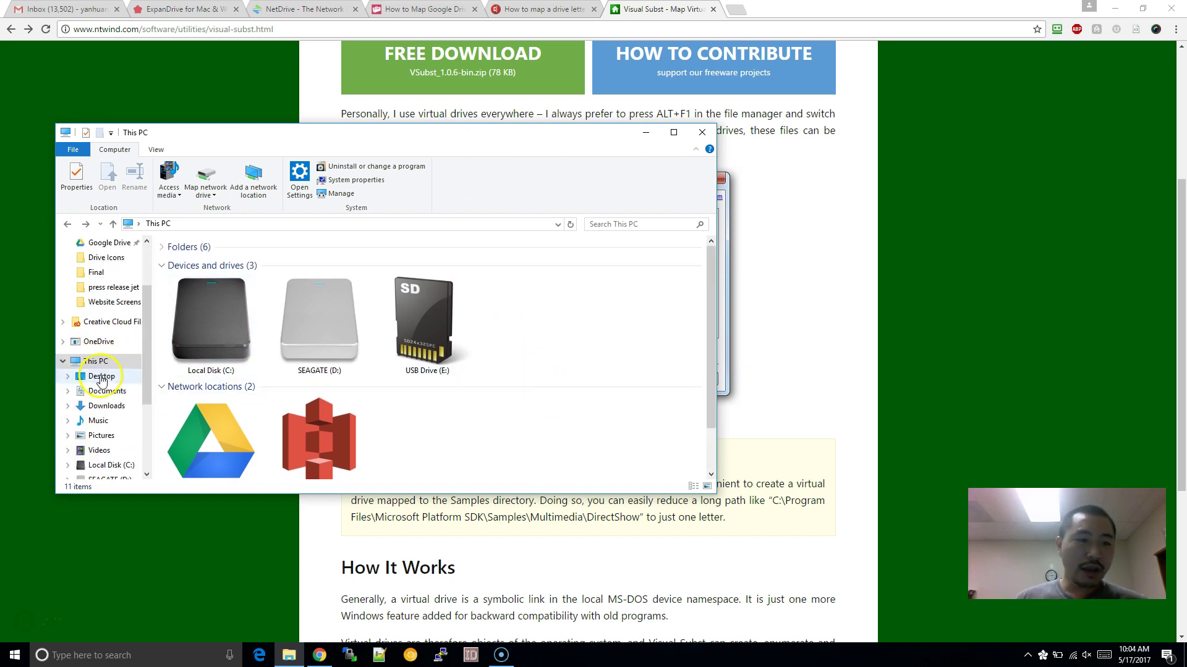
scroll(124, 371, "down", 2)
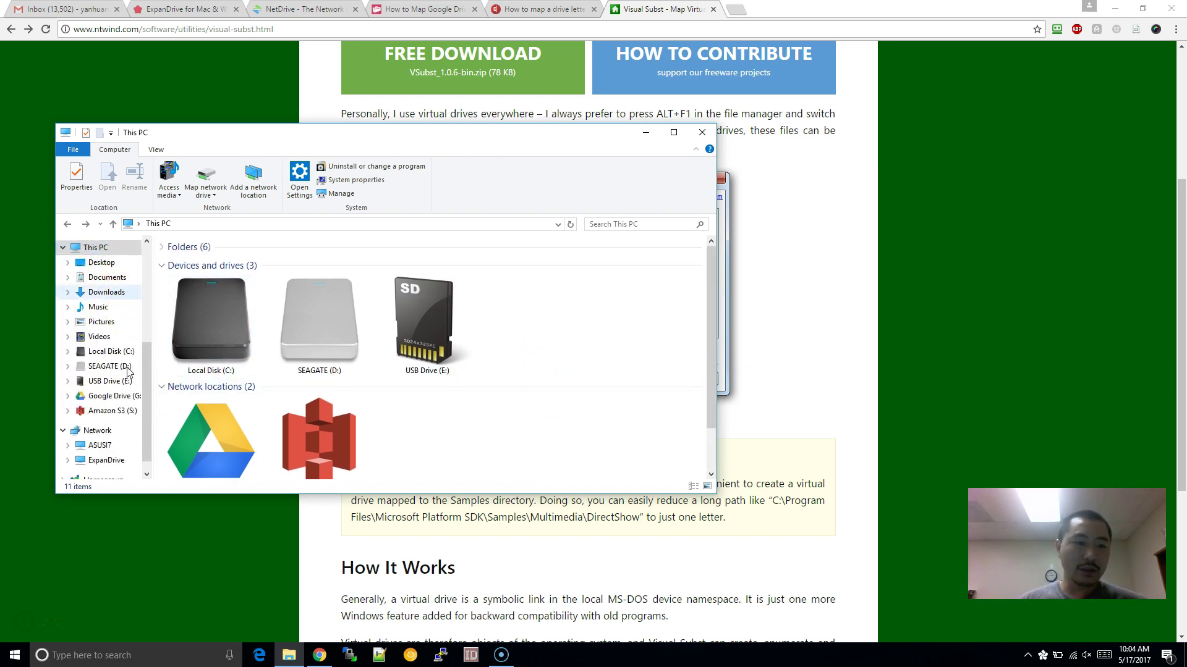
scroll(121, 366, "up", 2)
left_click(782, 332)
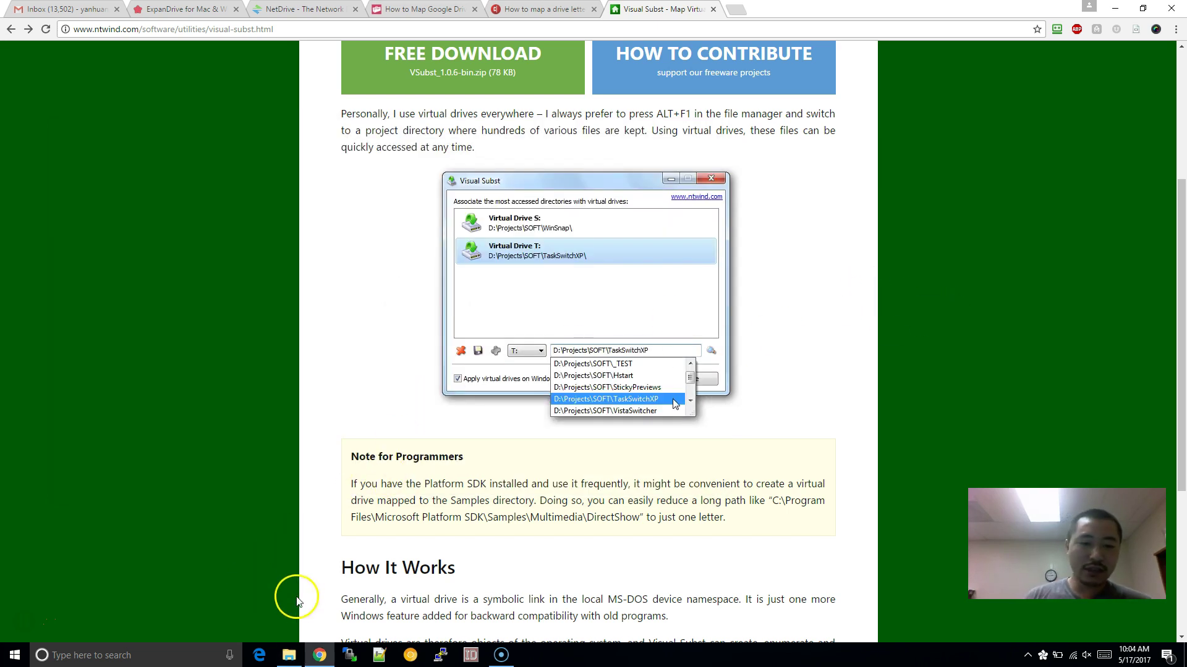
left_click(288, 655)
scroll(396, 461, "down", 1)
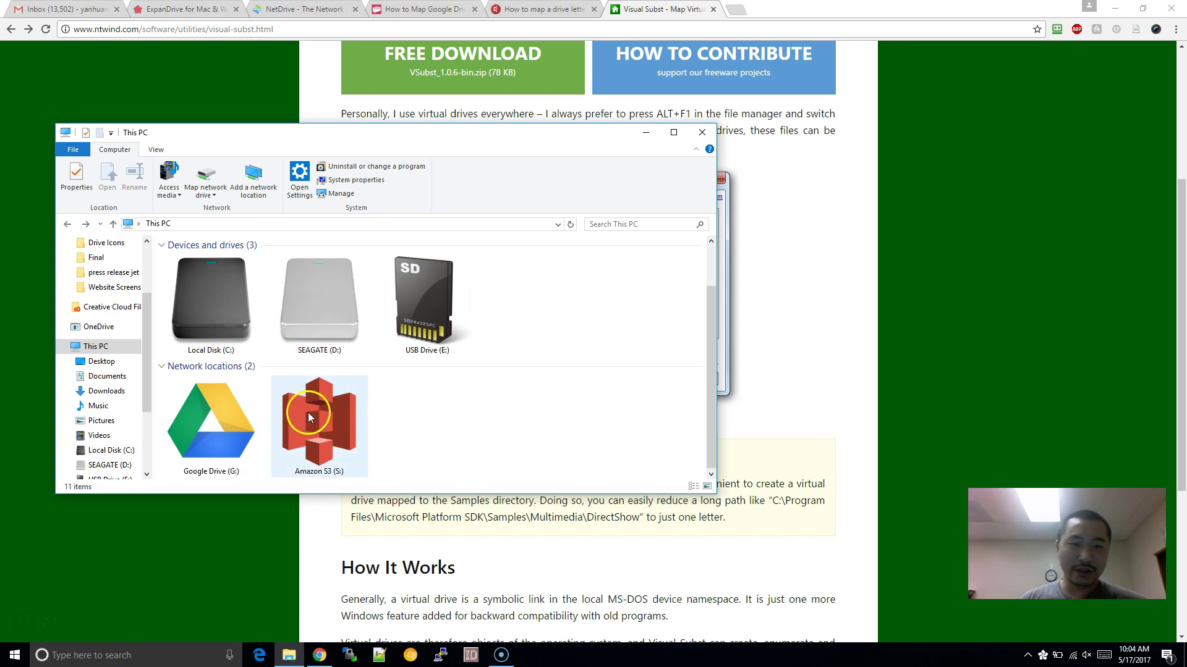
mouse_move(347, 418)
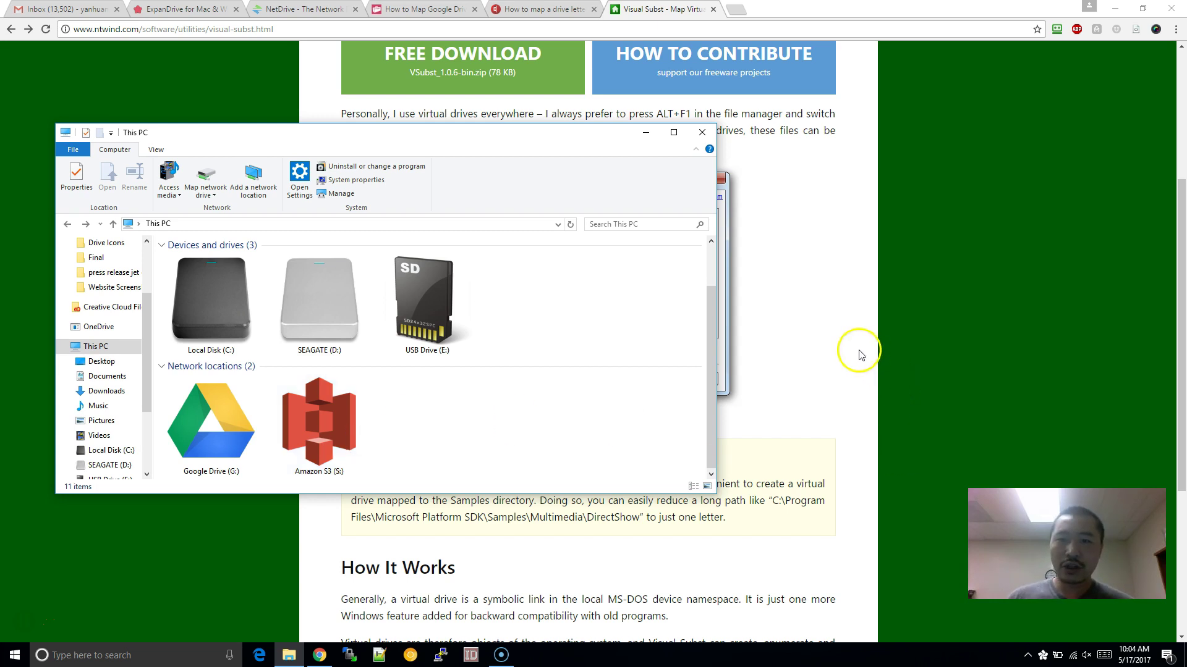
- Bring the Visual Subst page forward and scroll to its example of S: and T: virtual drives
left_click(760, 287)
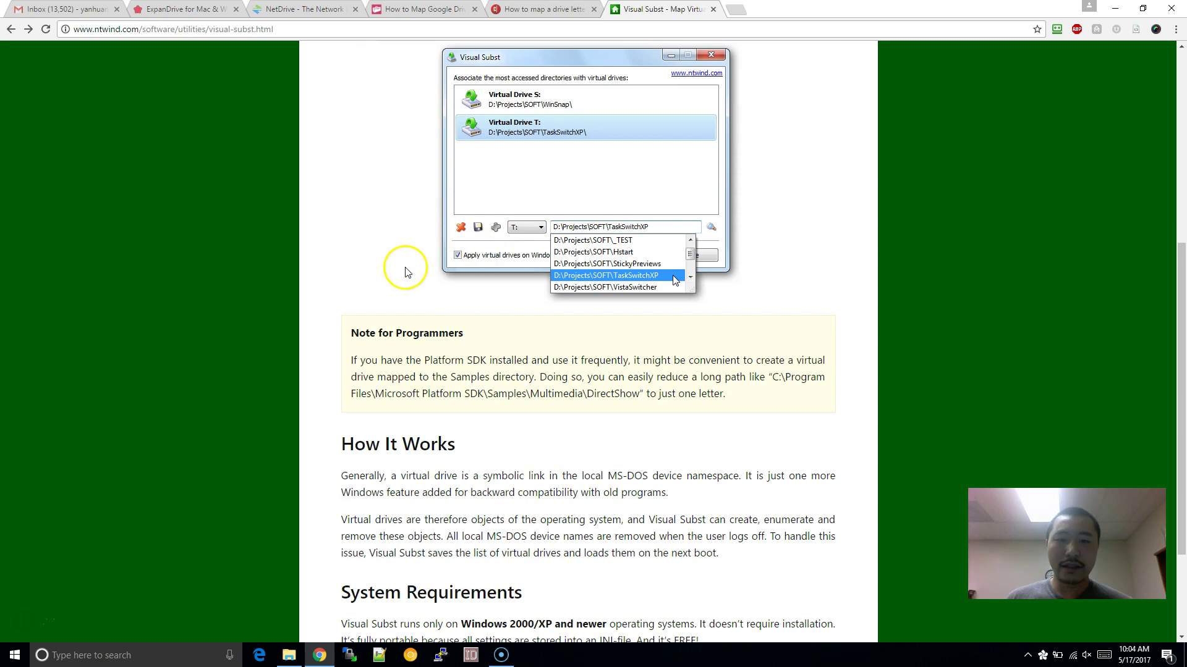
scroll(407, 271, "down", 2)
scroll(645, 365, "up", 4)
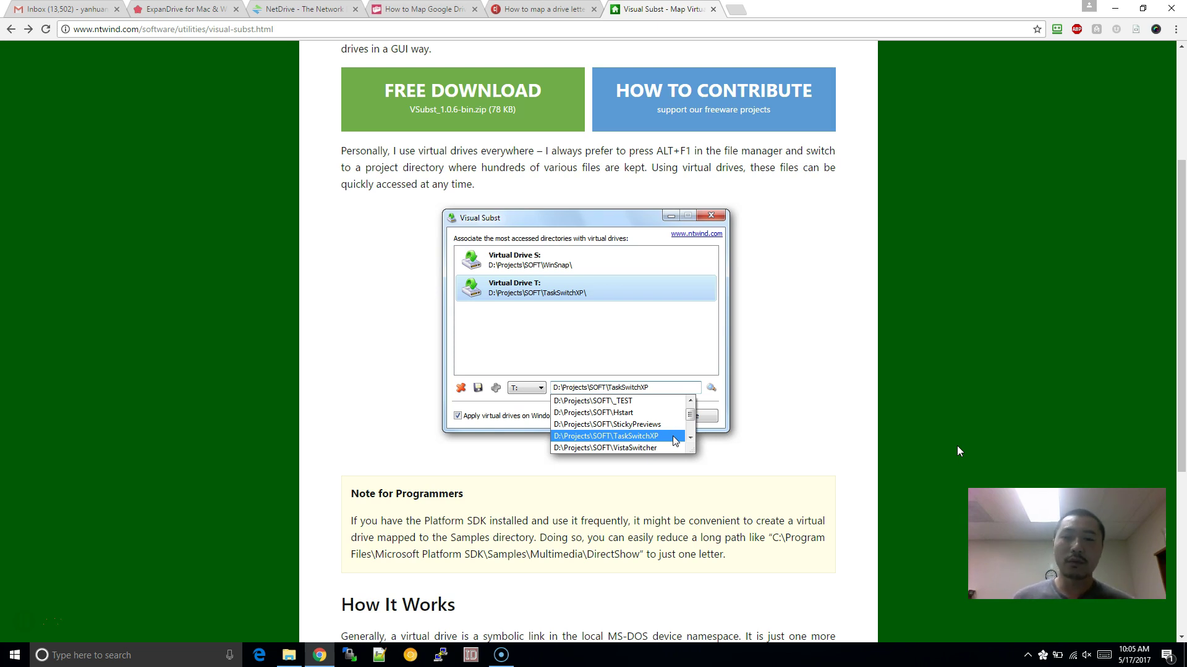
scroll(919, 269, "up", 1)
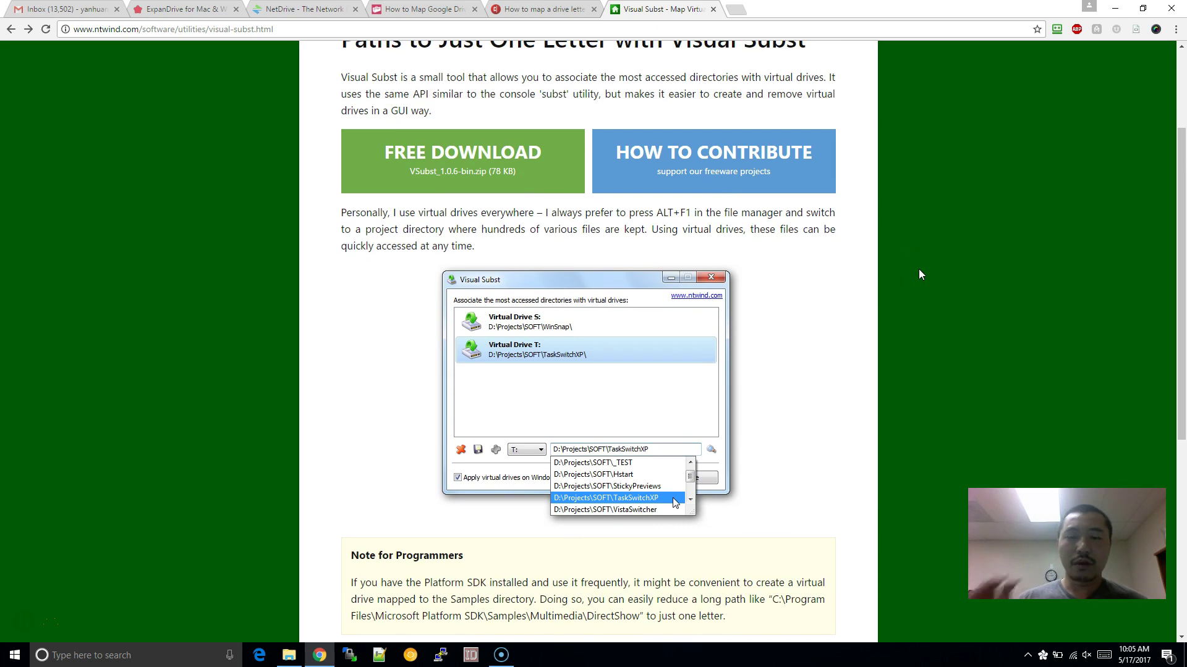
scroll(918, 274, "up", 3)
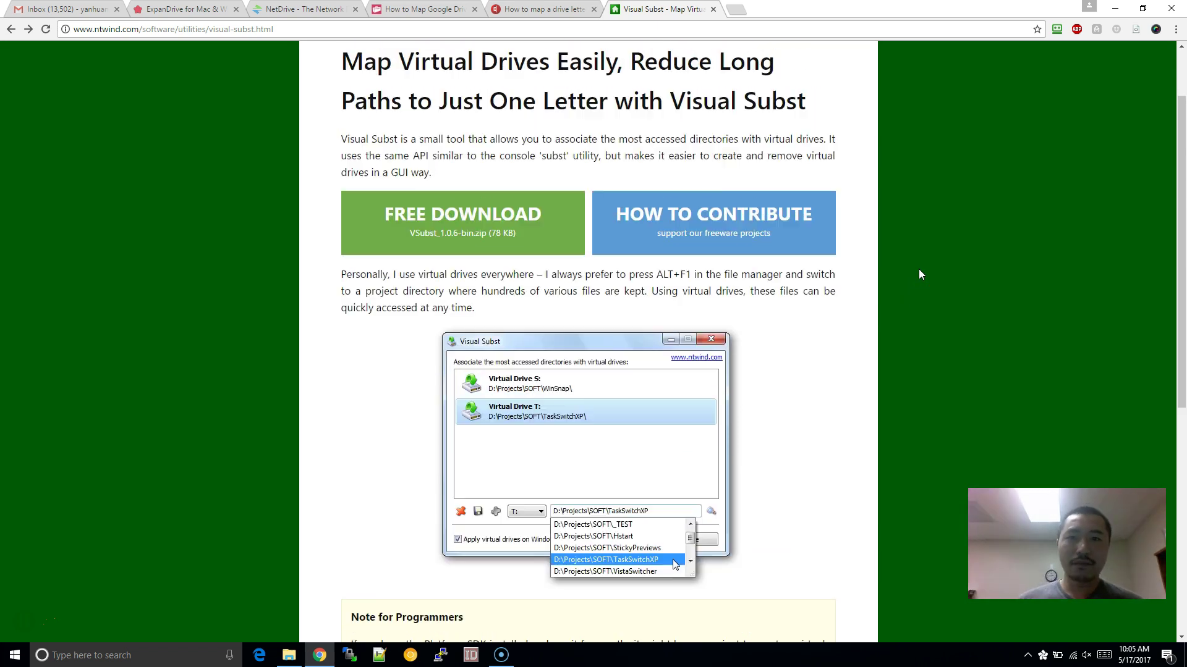
scroll(919, 274, "down", 2)
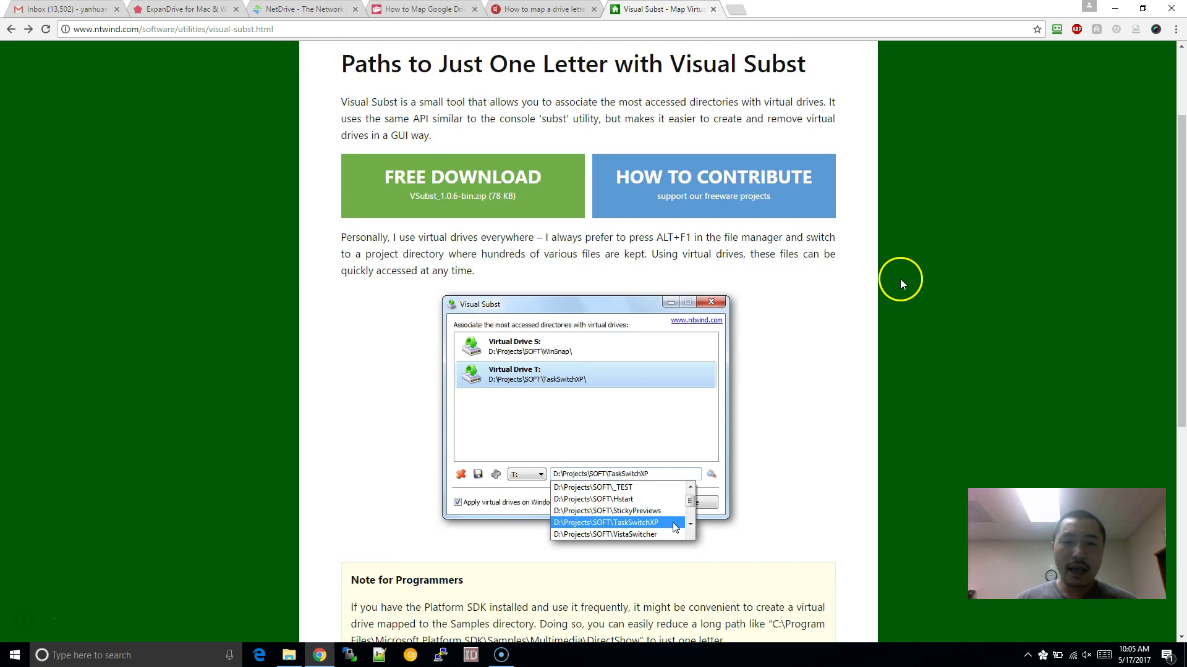
scroll(901, 286, "down", 2)
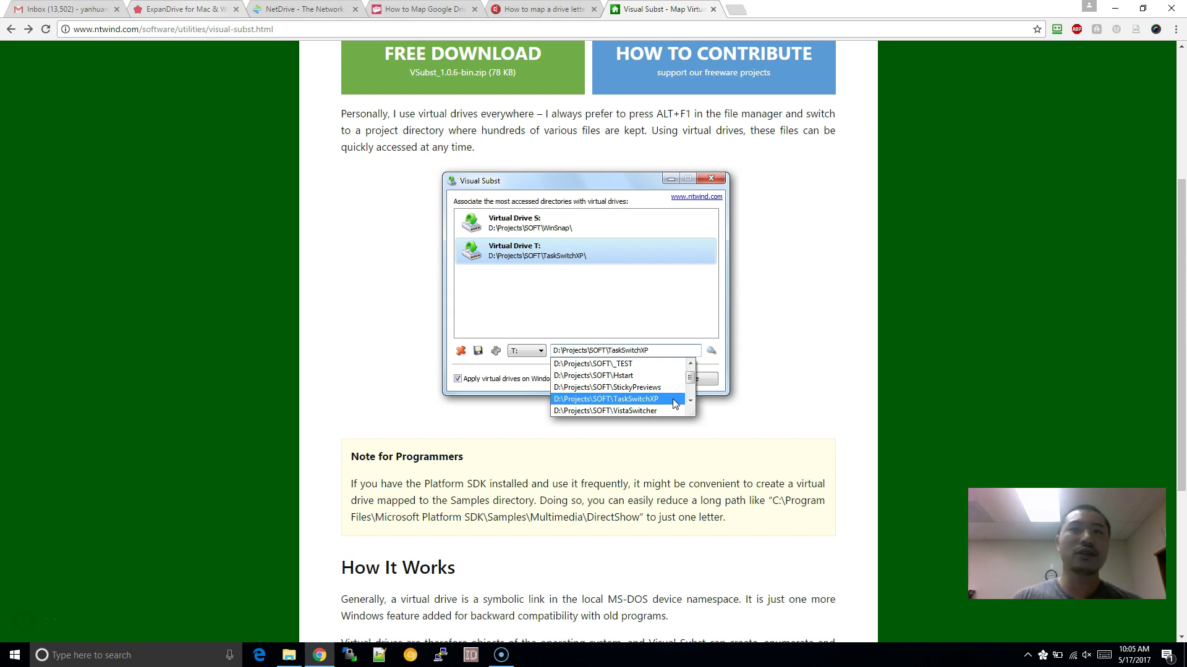
- Flip between the ExpanDrive and NetDrive homepage tabs, scrolling each to compare them
key("ctrl+2")
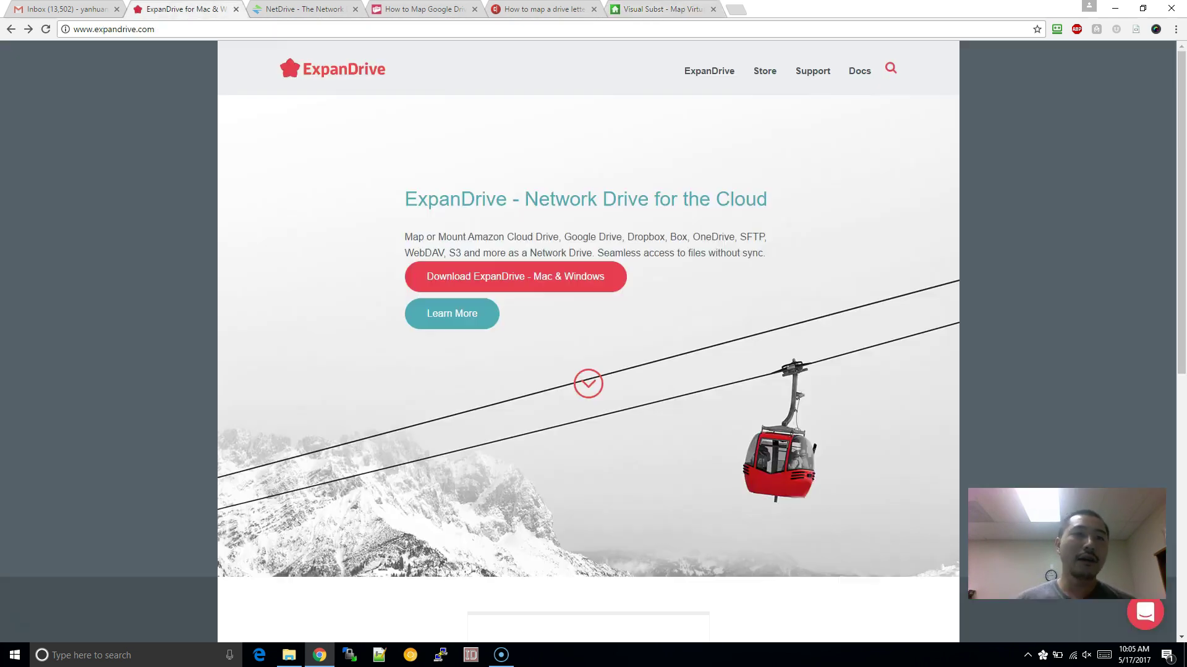
key("ctrl+3")
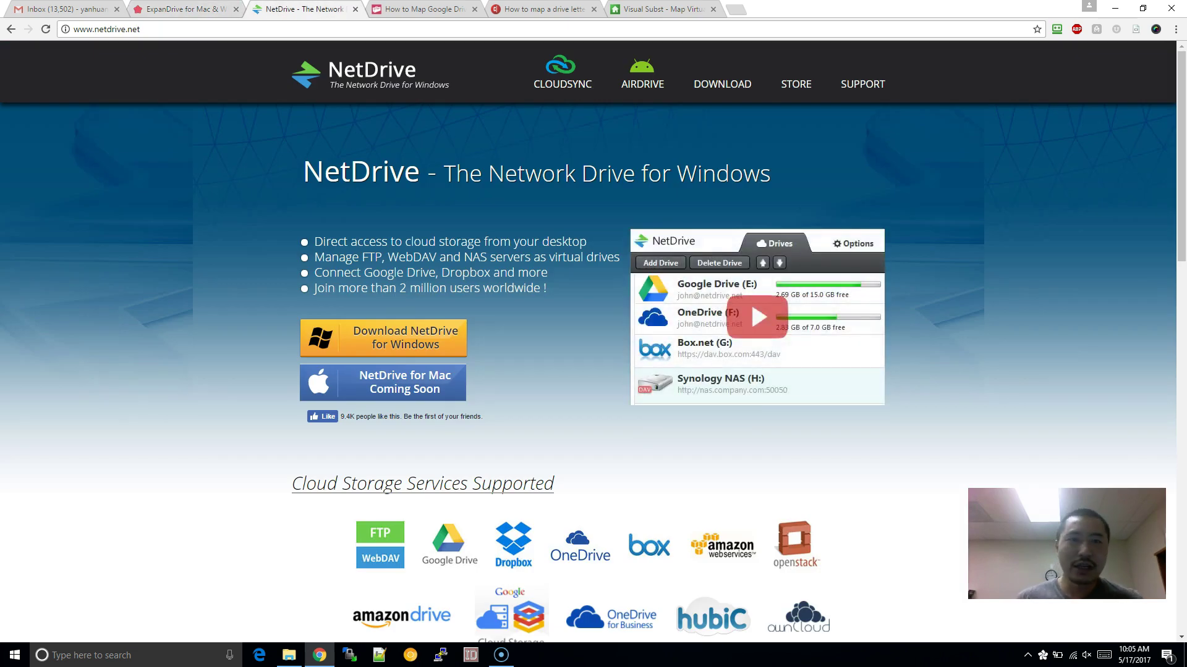
key("ctrl+2")
key("ctrl+3")
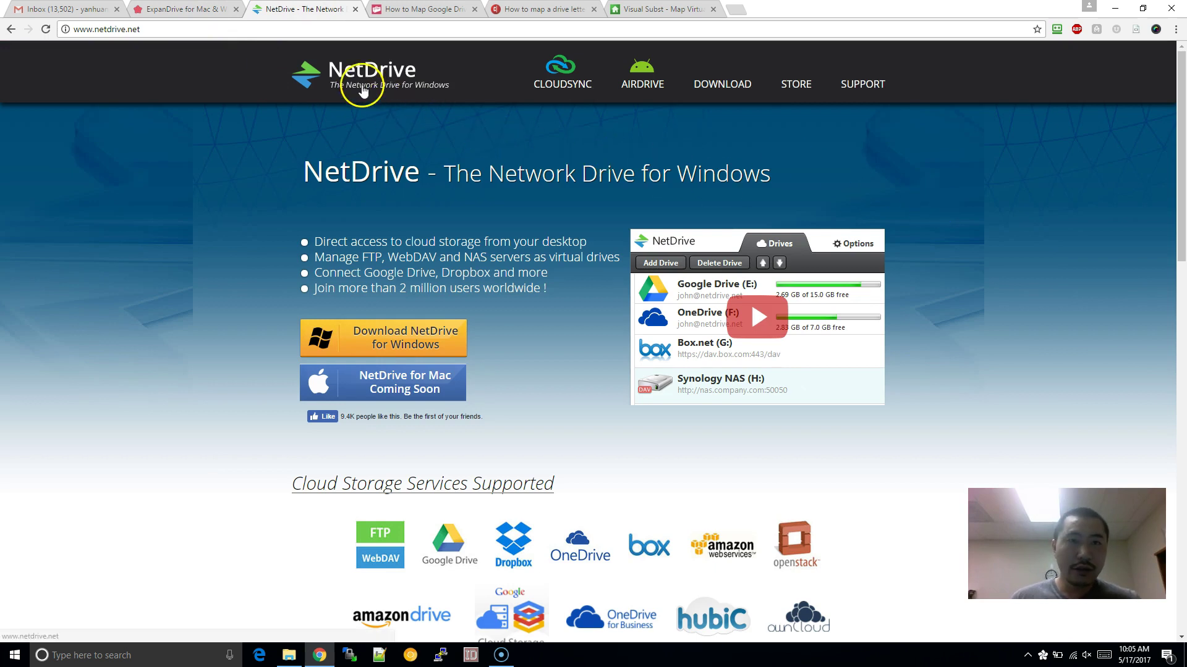
scroll(593, 199, "down", 9)
scroll(593, 199, "up", 9)
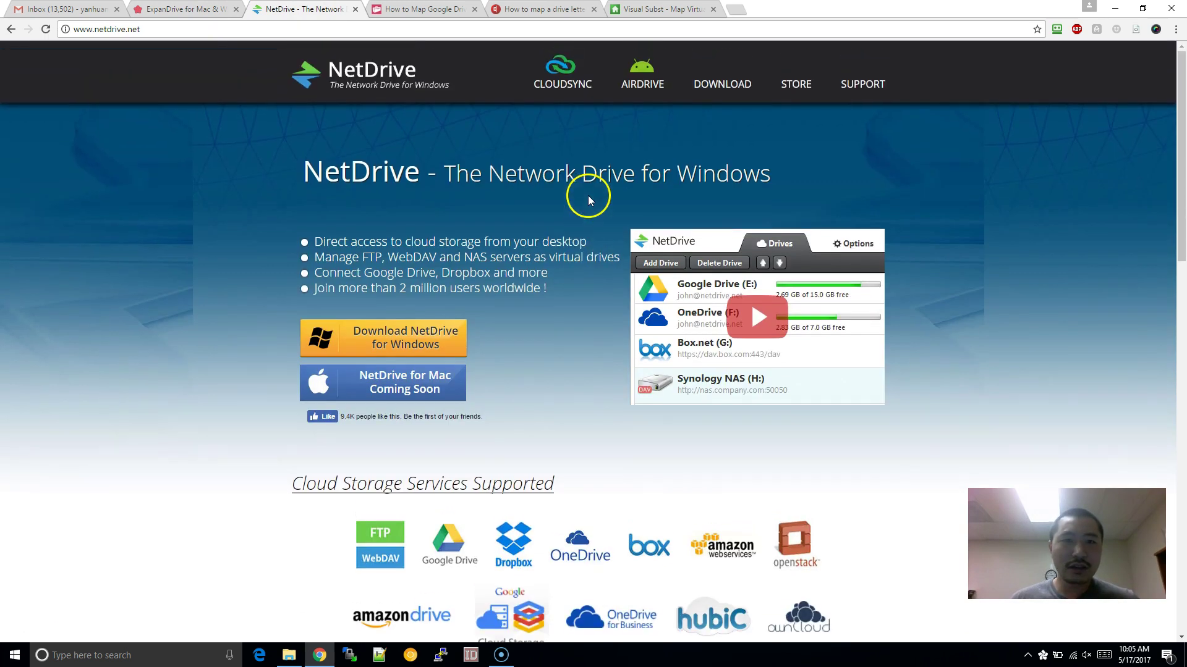
left_click(244, 14)
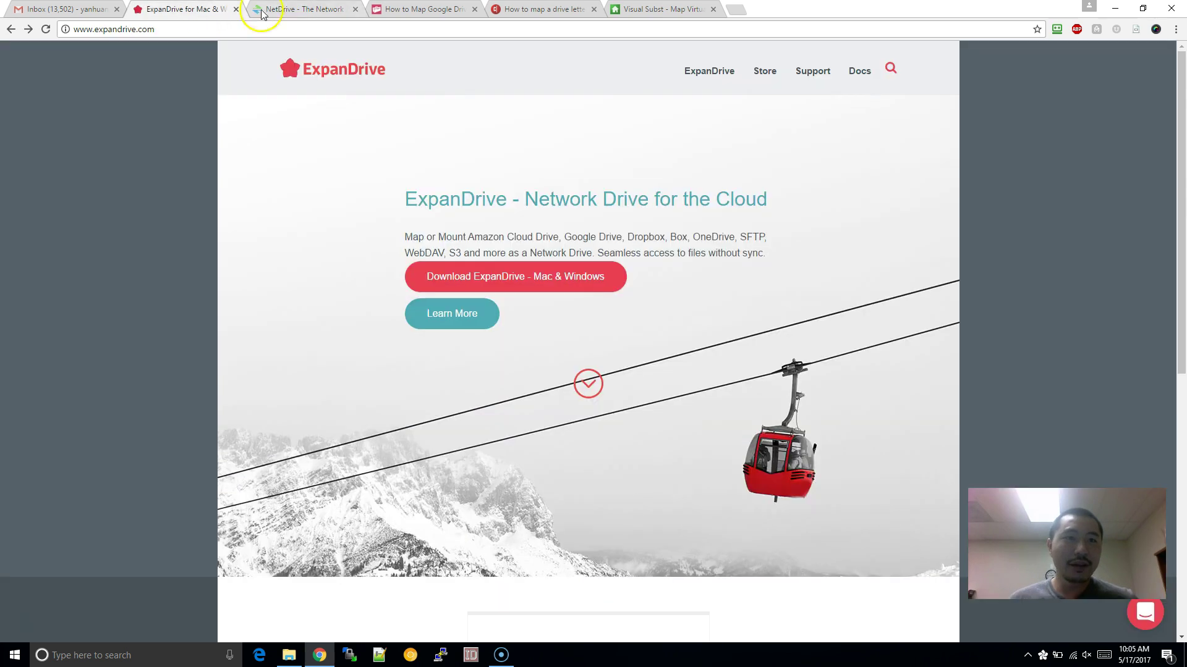
scroll(313, 169, "down", 10)
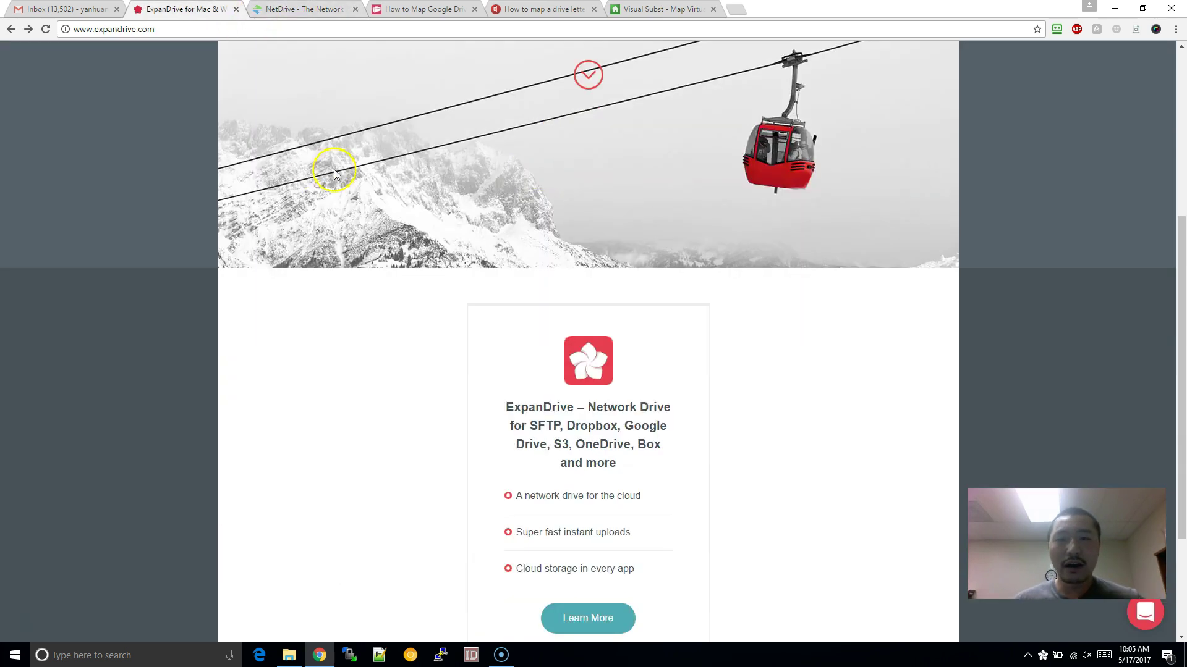
scroll(311, 173, "up", 8)
scroll(311, 173, "down", 8)
scroll(311, 173, "up", 10)
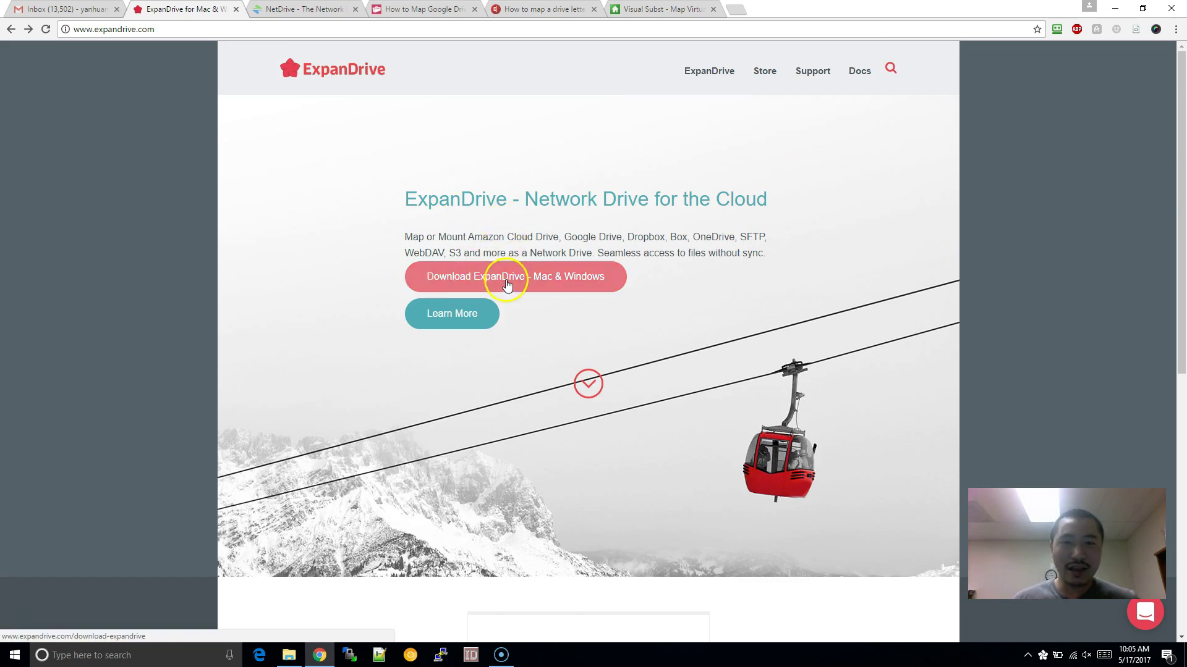
- Keep comparing the two sites, then bring up ExpanDrive's cloud service list from the tray
key("ctrl+Tab")
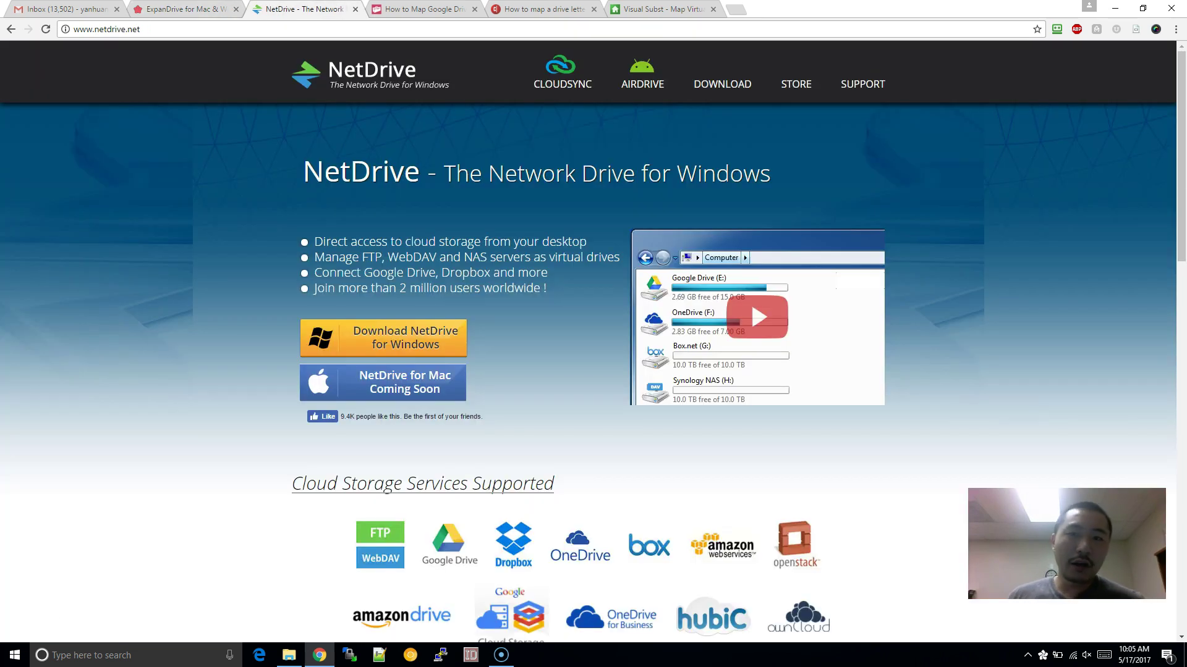
key("ctrl+shift+Tab")
key("ctrl+Tab")
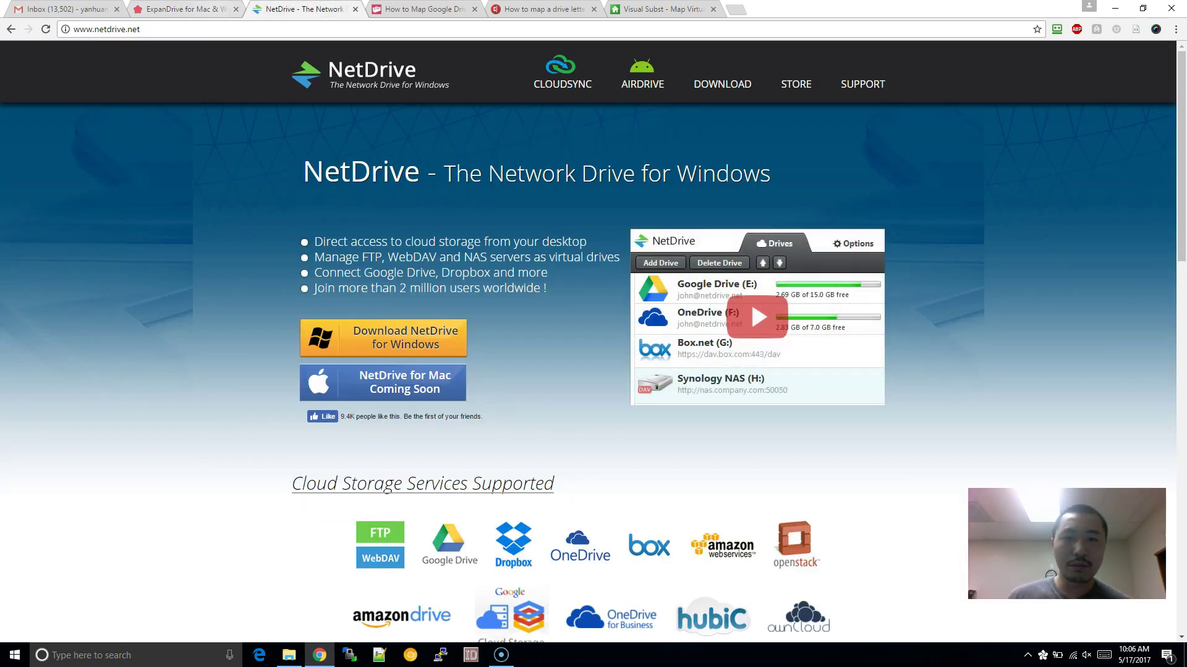
key("ctrl+shift+Tab")
key("ctrl+Tab")
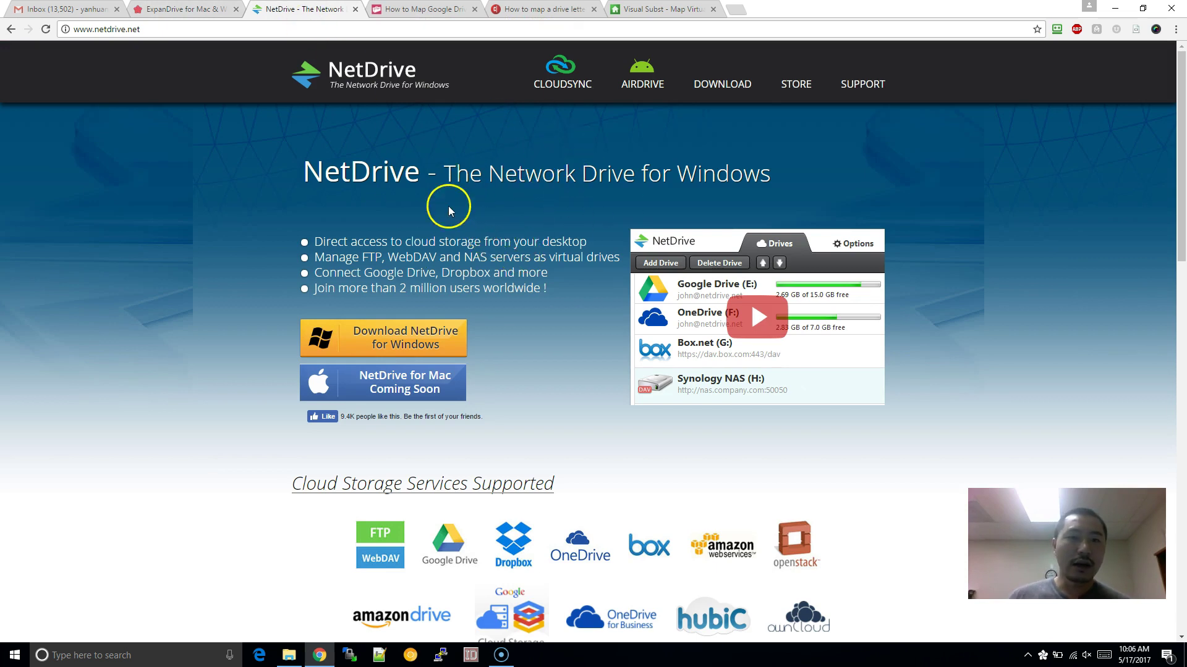
key("ctrl+shift+Tab")
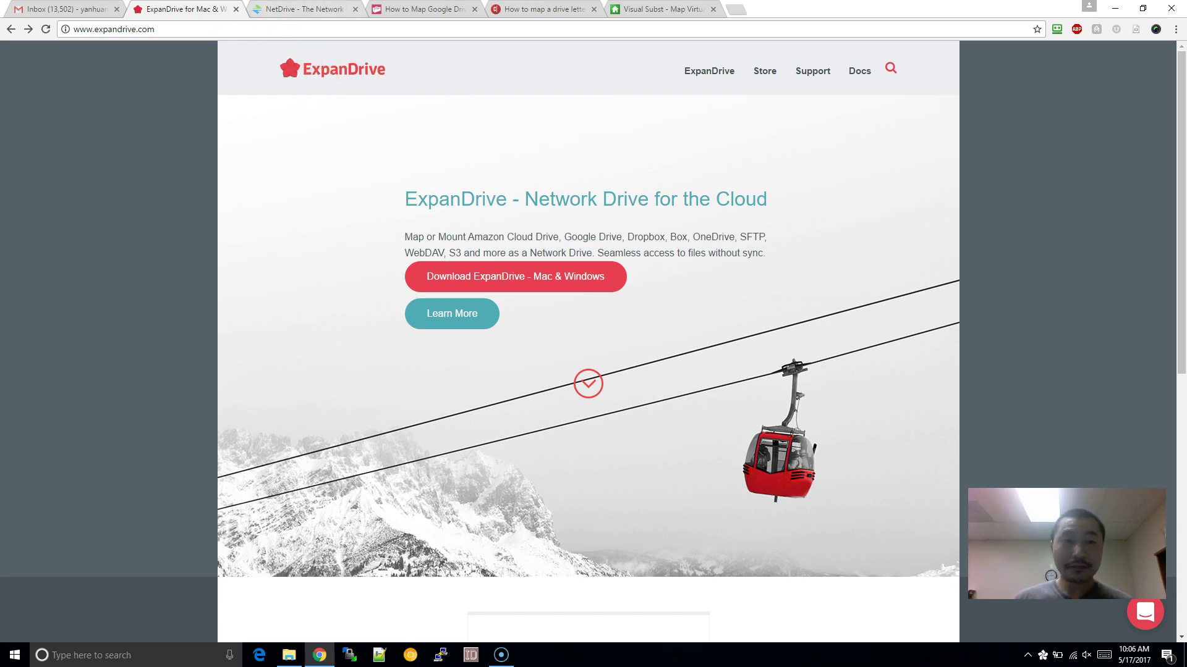
key("ctrl+Tab")
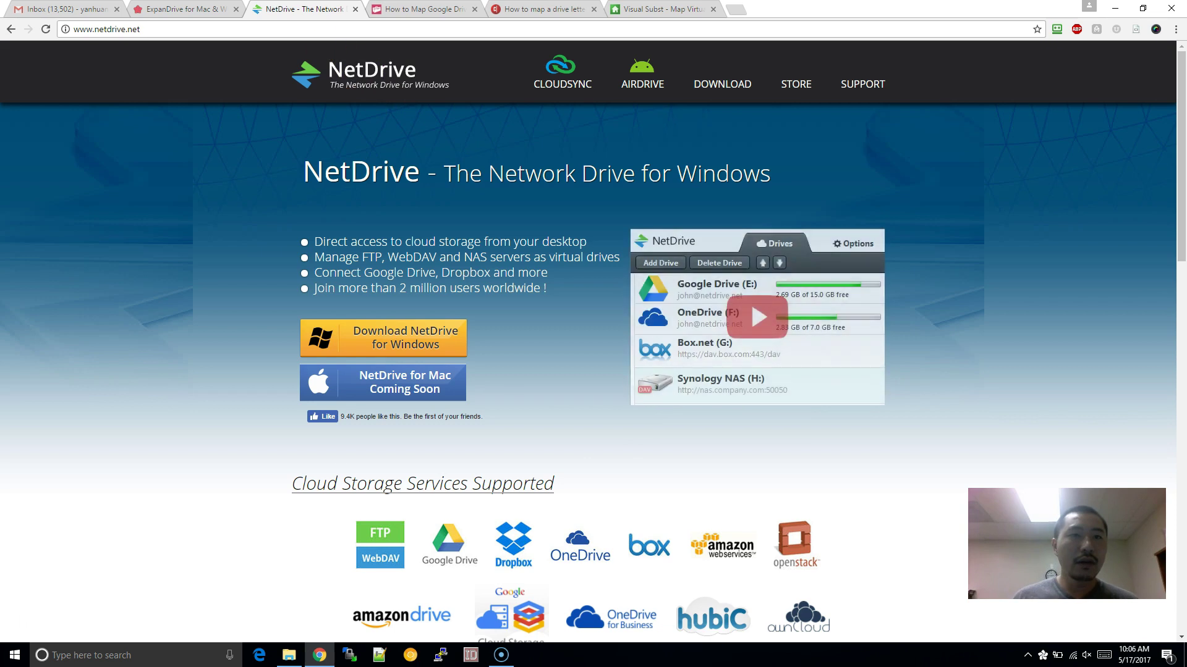
left_click(186, 9)
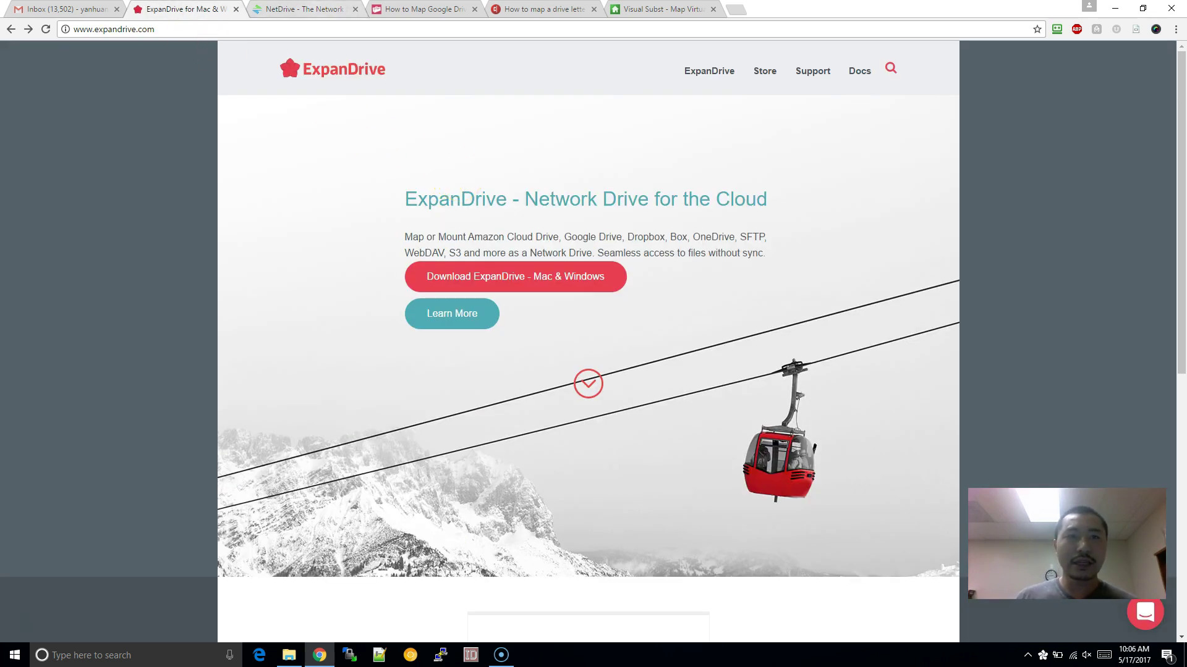
left_click(303, 9)
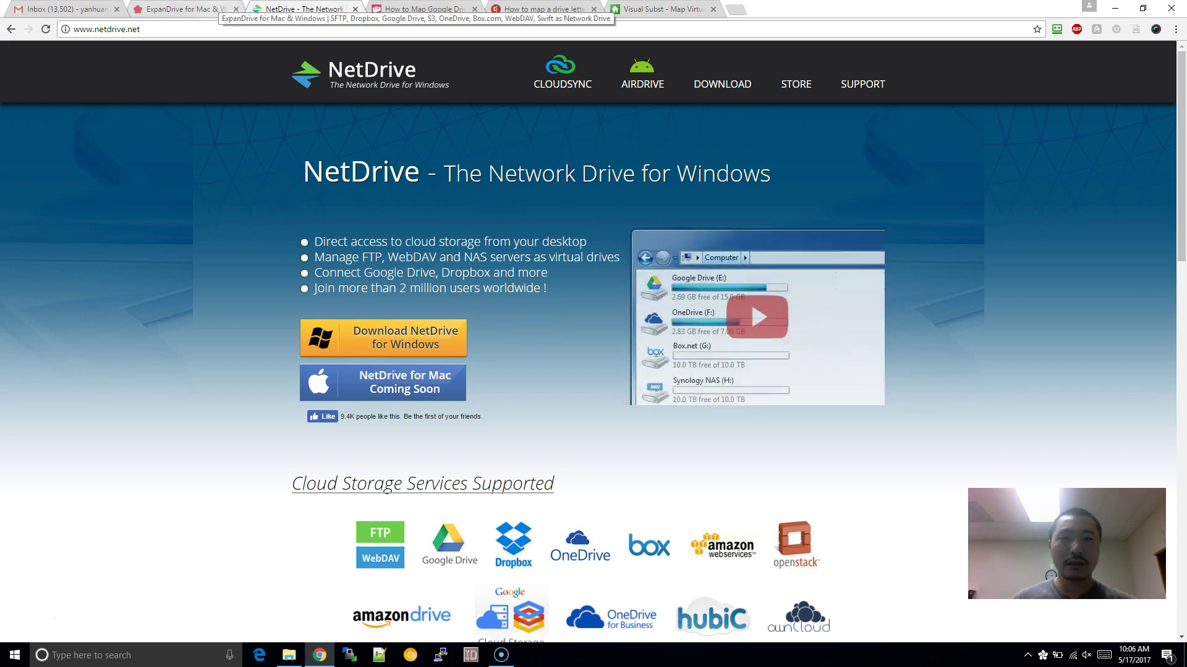
left_click(219, 9)
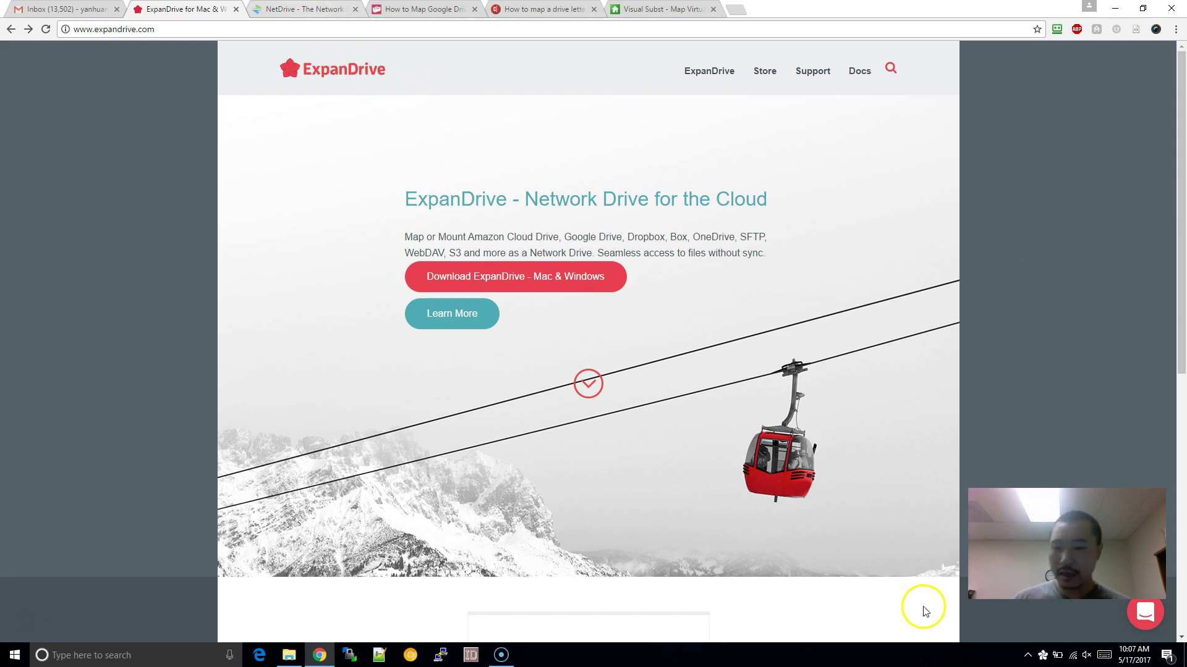
left_click(1043, 656)
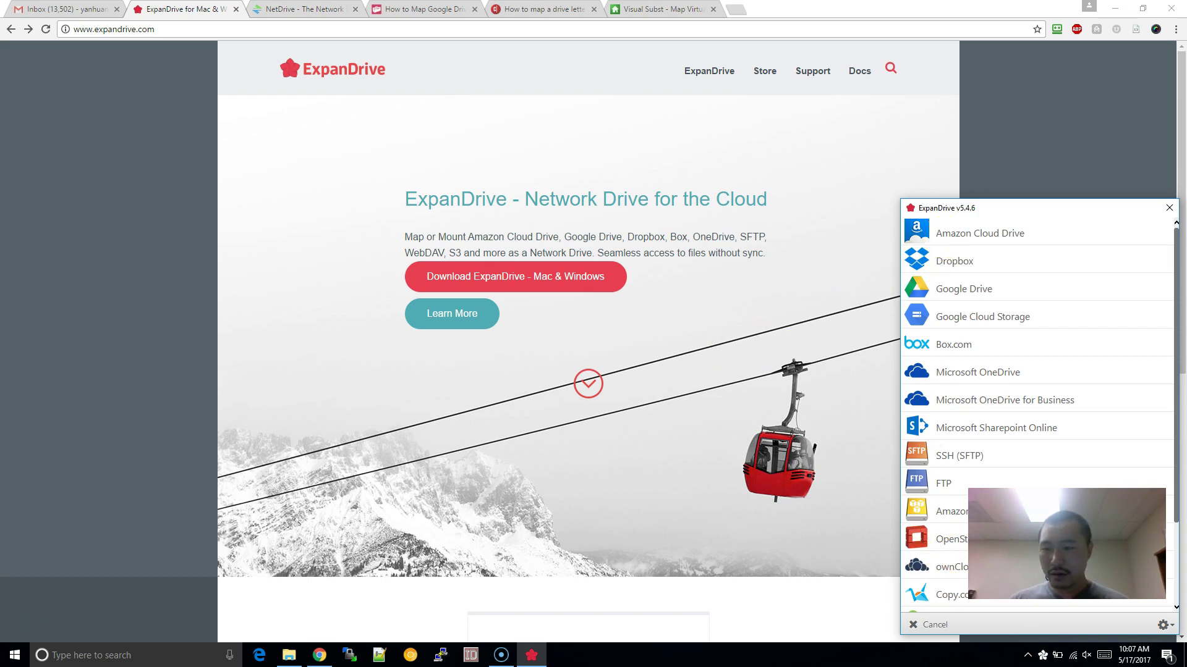
- Dismiss the service list and disconnect the Google Drive (G:) and Amazon S3 (S:) drives
left_click(932, 625)
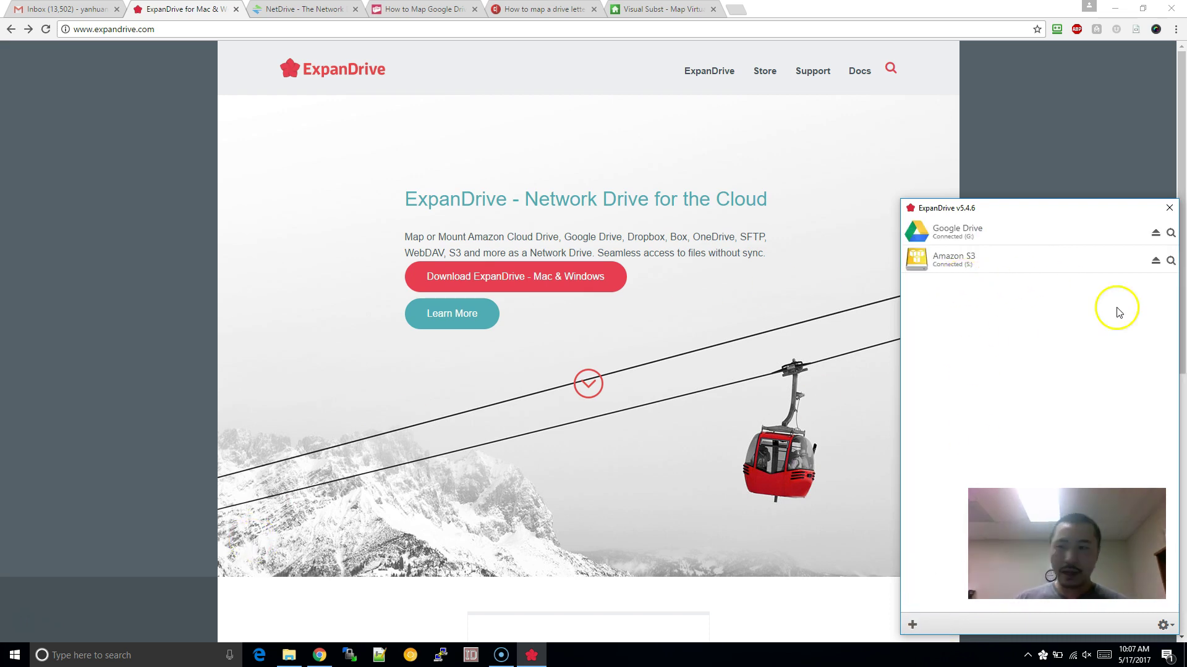
left_click(1154, 235)
left_click(1155, 261)
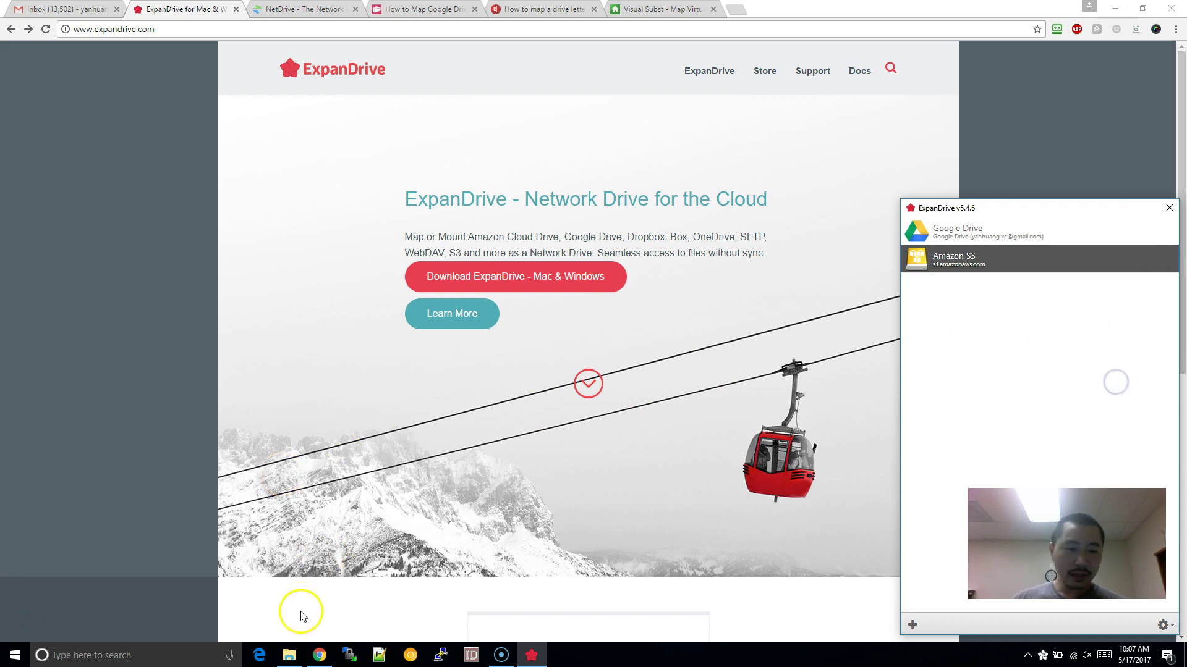
- Check in This PC that only Local Disk (C:), SEAGATE (D:) and USB Drive (E:) remain
left_click(289, 655)
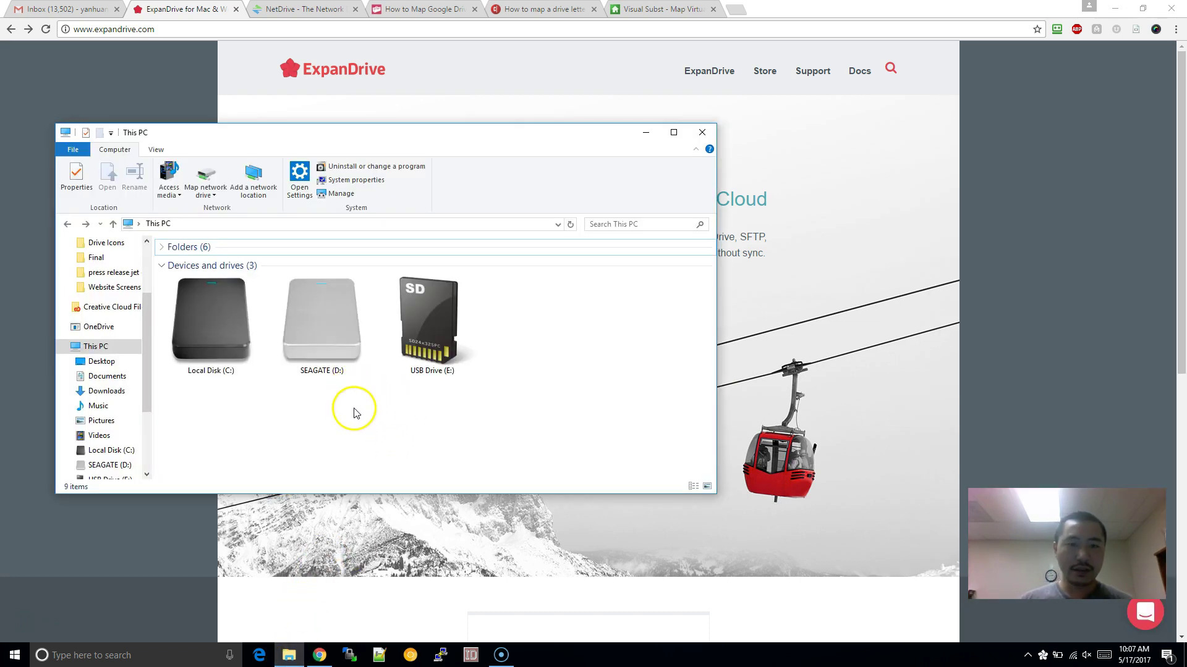
left_click_drag(421, 430, 336, 433)
left_click(233, 297)
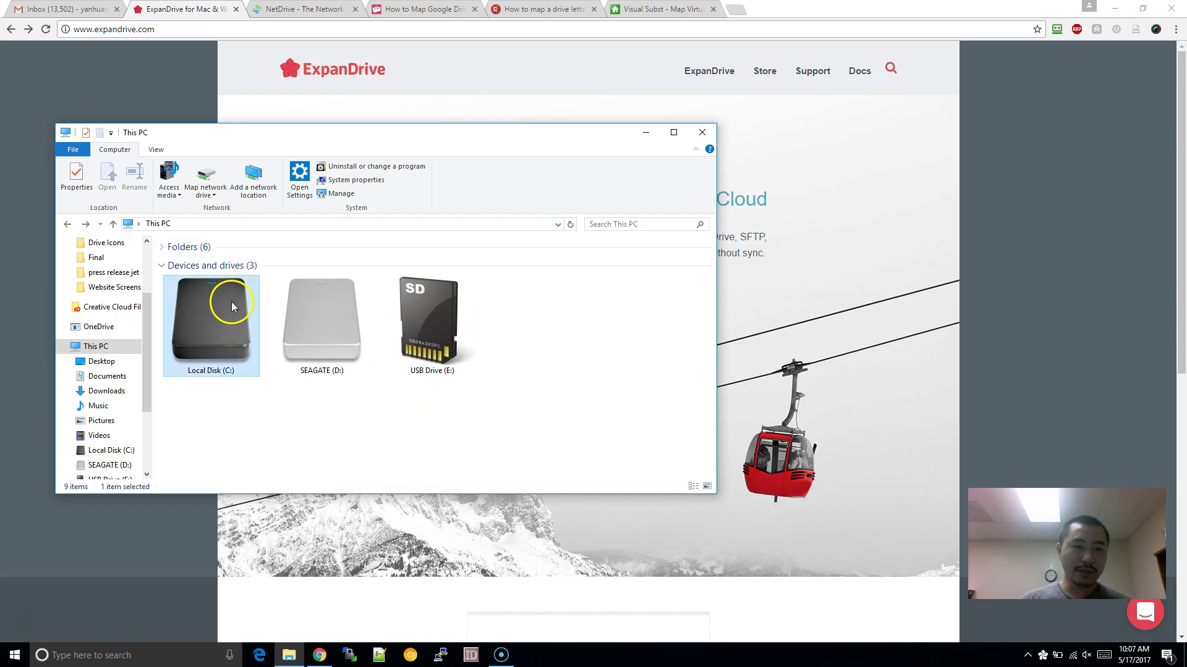
left_click(333, 333)
left_click(189, 337)
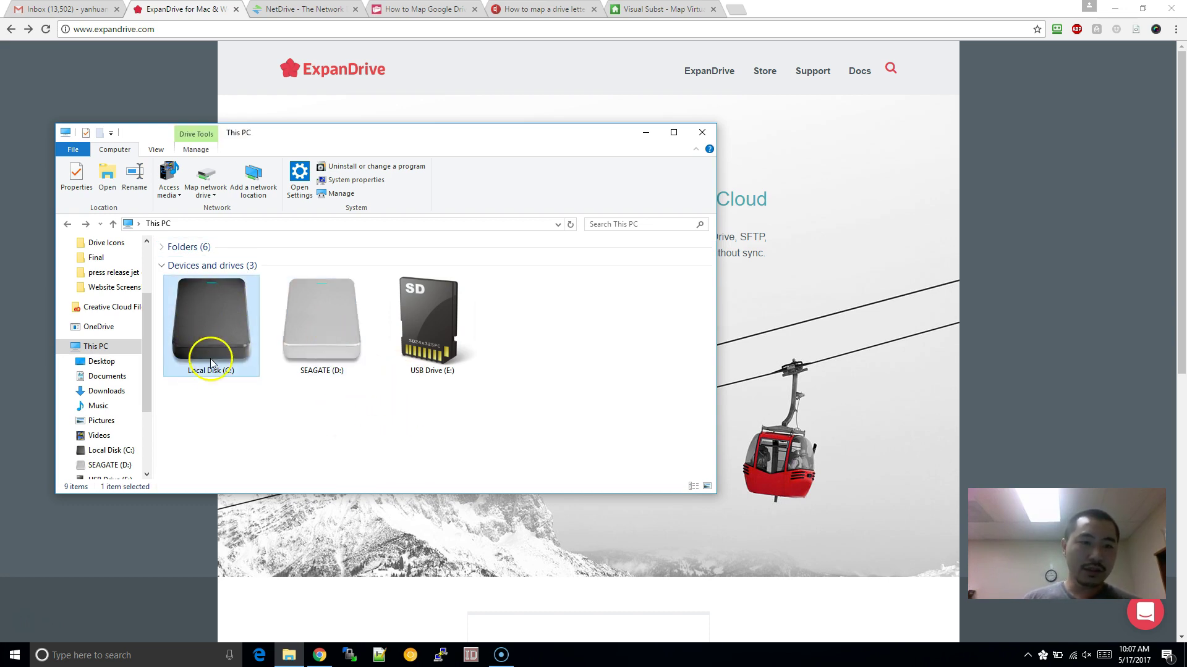
left_click(310, 319)
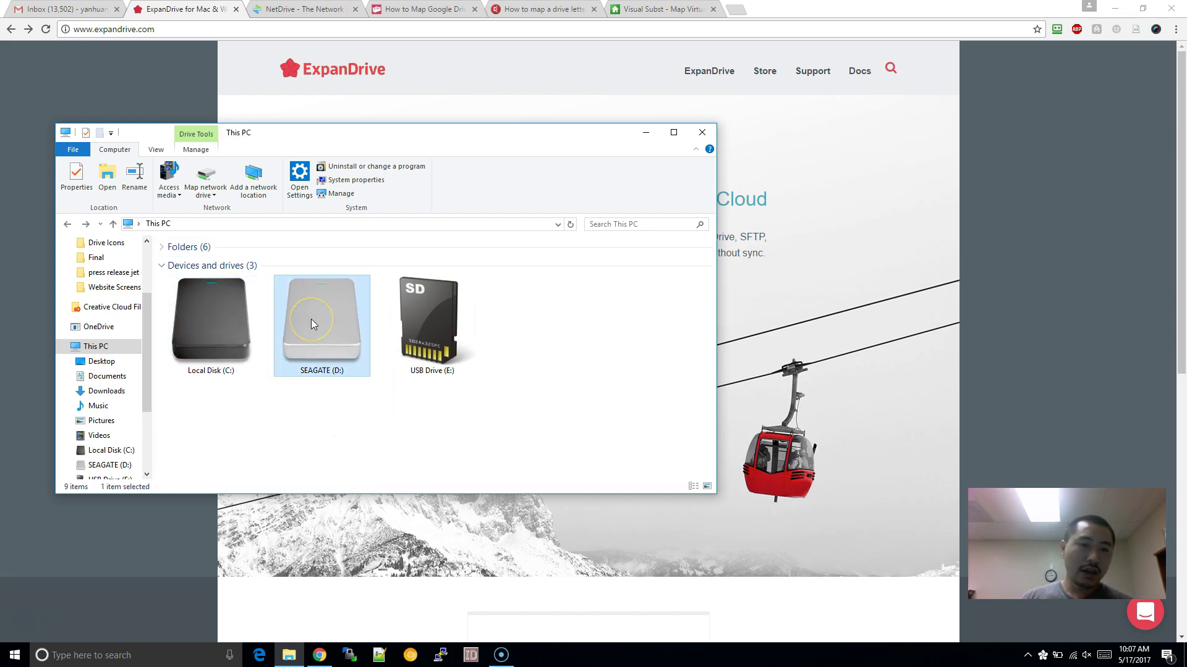
left_click(450, 313)
left_click(586, 403)
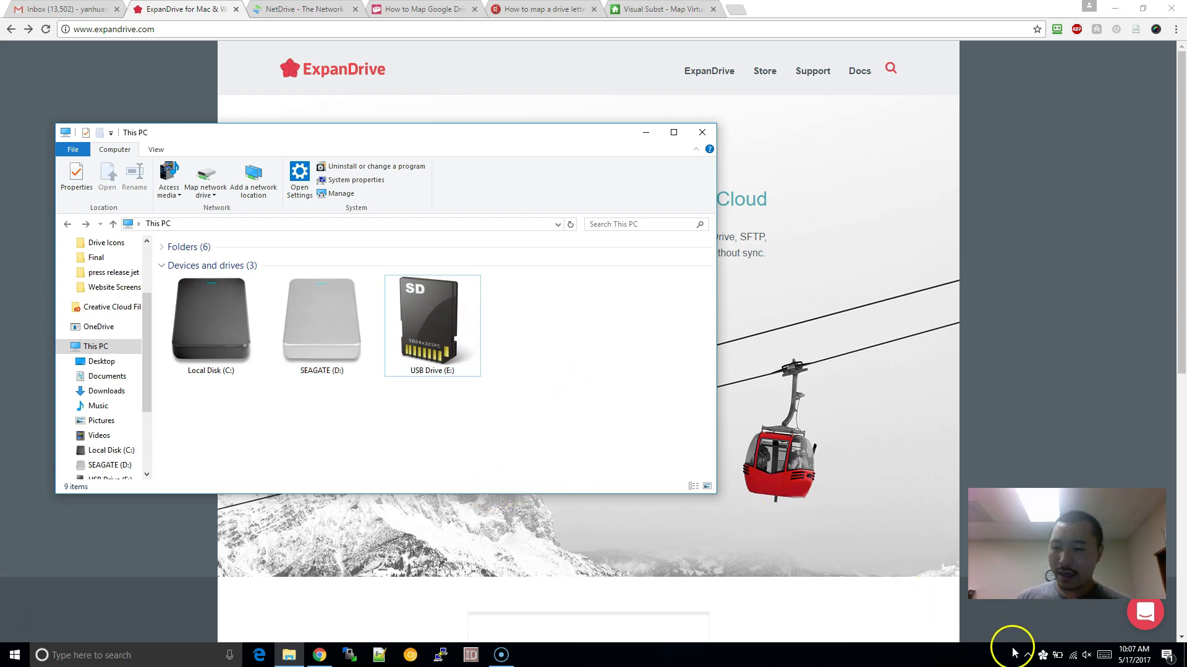
- Reconnect Google Drive as G: and Amazon S3 as S: in ExpanDrive, closing the S:\ window that opens
left_click(1043, 655)
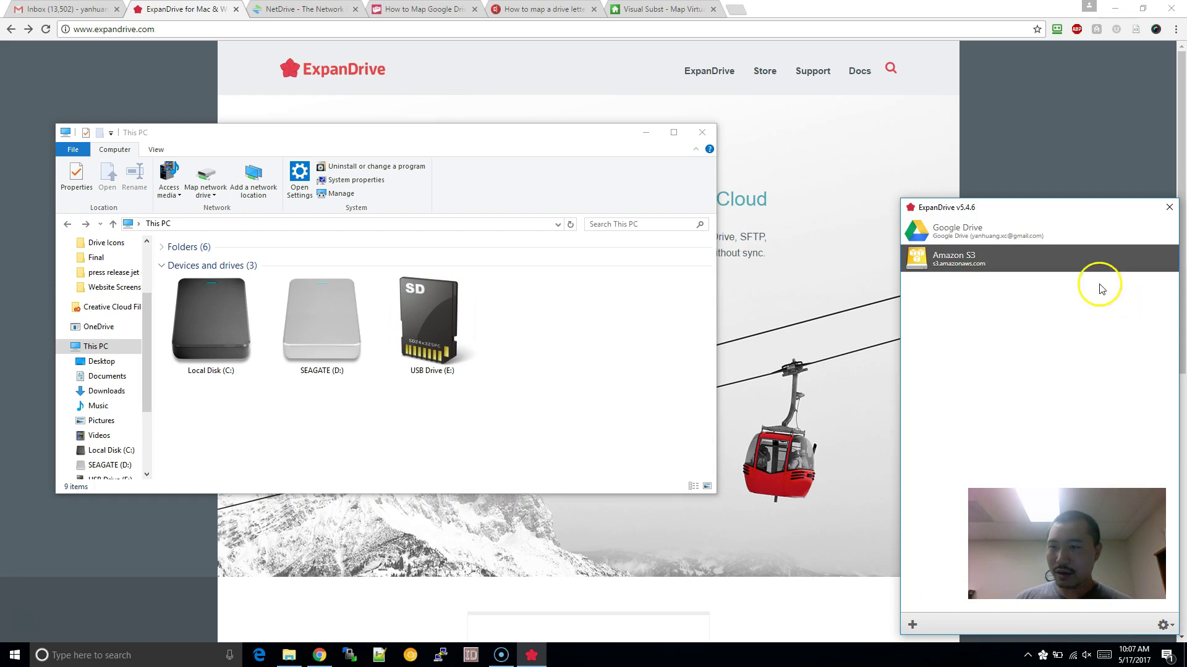
left_click(1169, 232)
left_click(1170, 260)
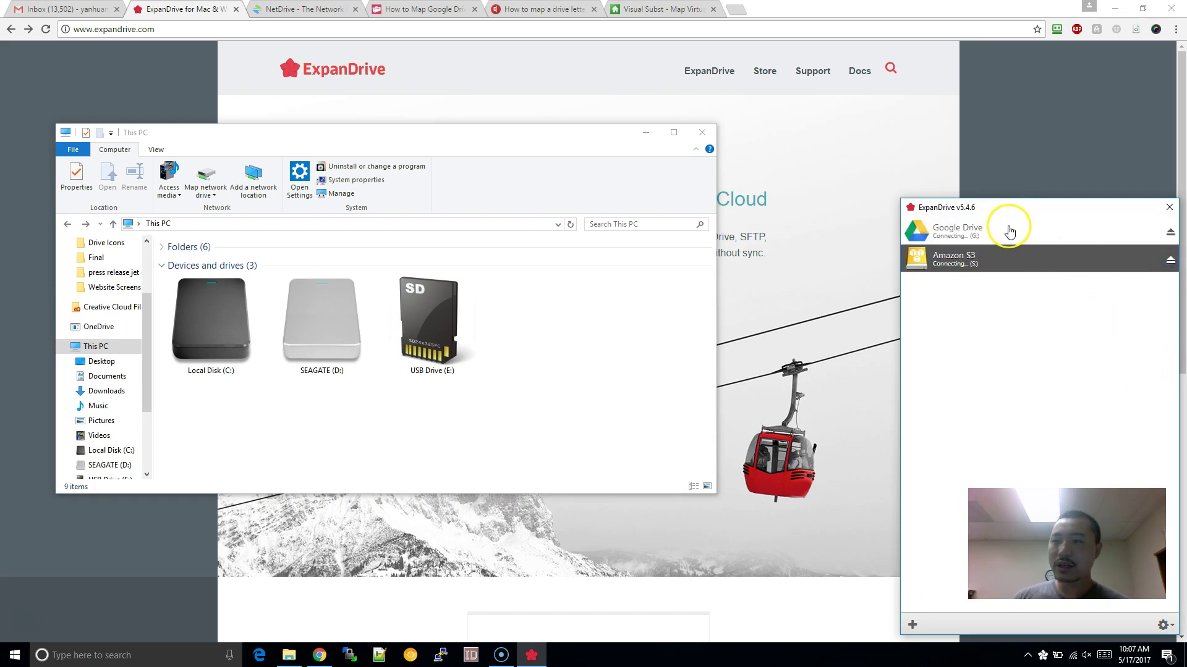
left_click(987, 241)
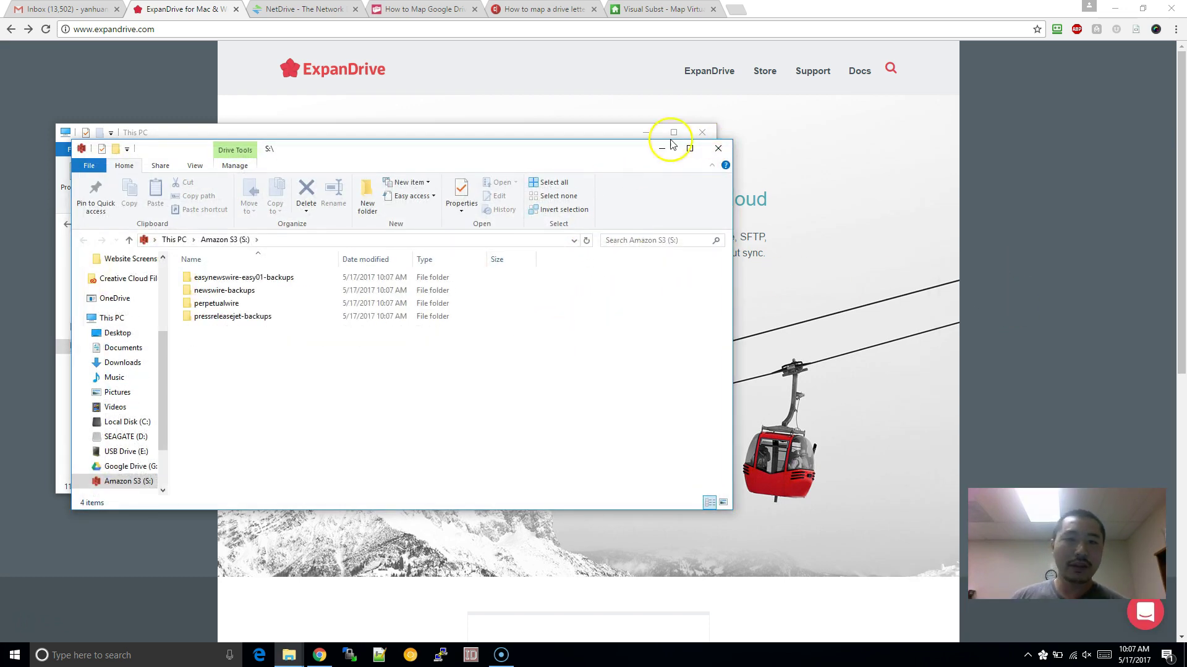
left_click(717, 150)
scroll(600, 309, "down", 1)
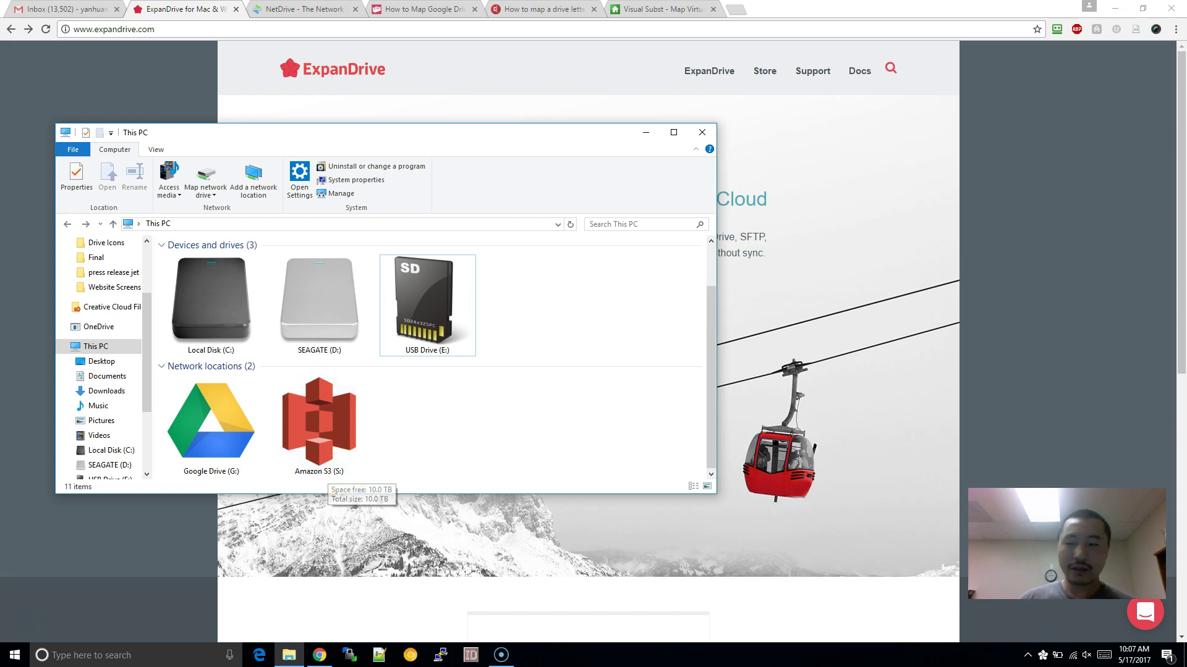
left_click(1042, 654)
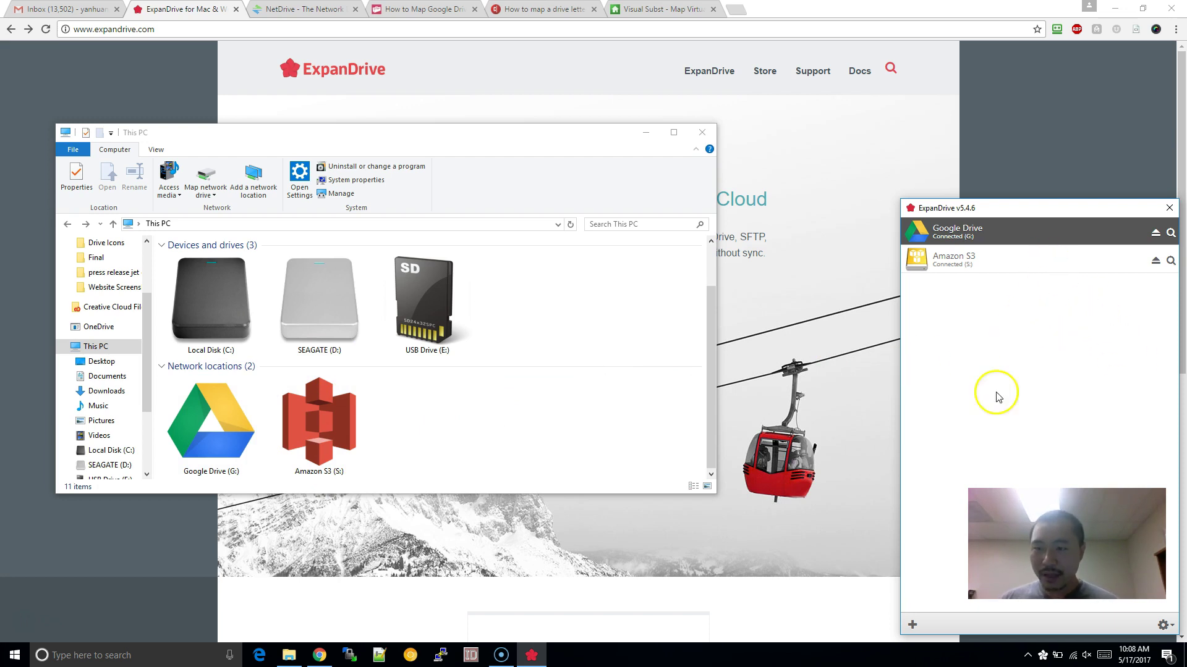
- Scroll through ExpanDrive's list of addable cloud services, then close the ExpanDrive window
left_click(912, 620)
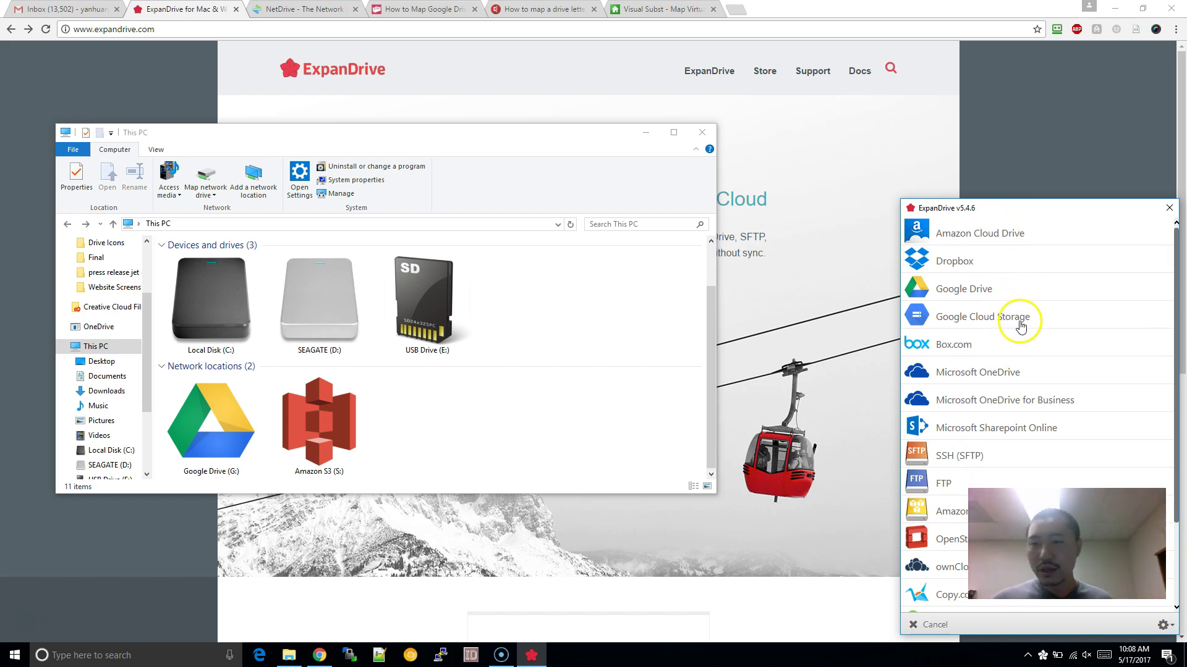
scroll(1017, 327, "down", 2)
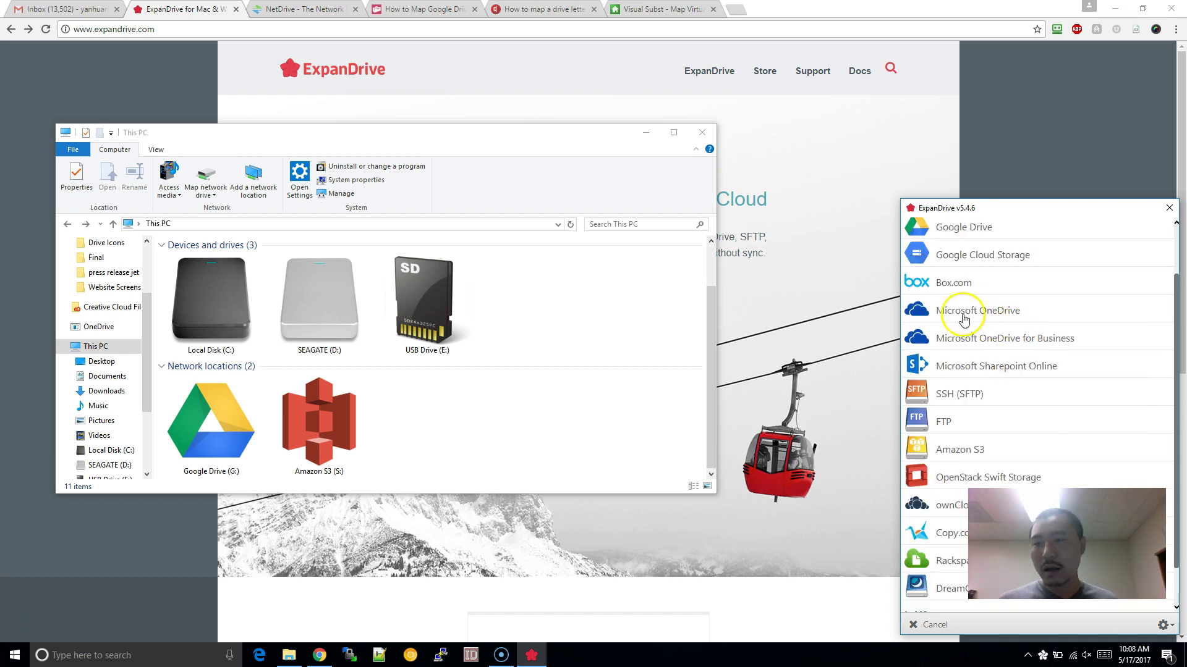
scroll(947, 317, "down", 2)
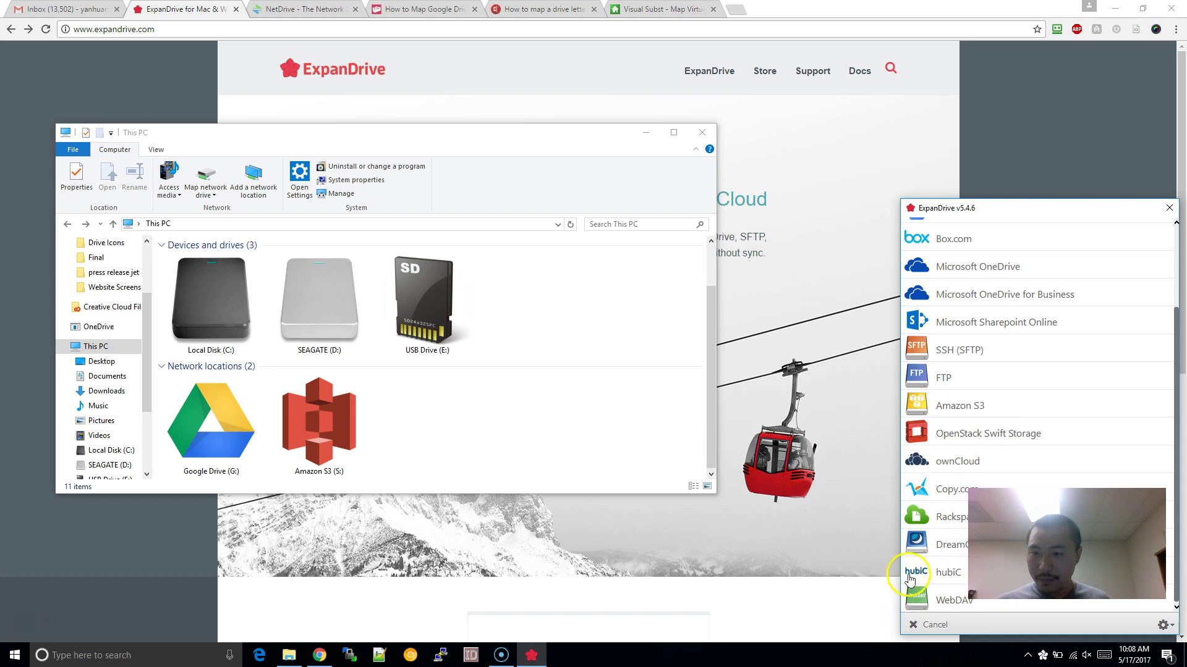
scroll(1057, 321, "up", 2)
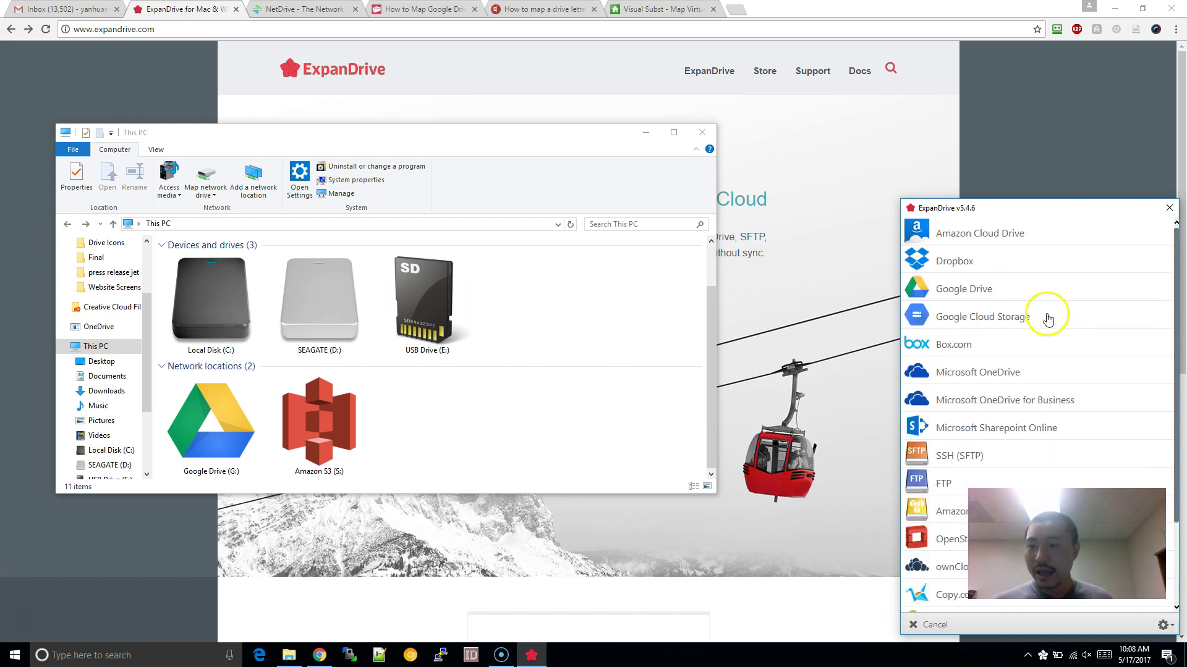
scroll(1050, 320, "down", 2)
scroll(1045, 319, "up", 2)
scroll(1044, 322, "down", 2)
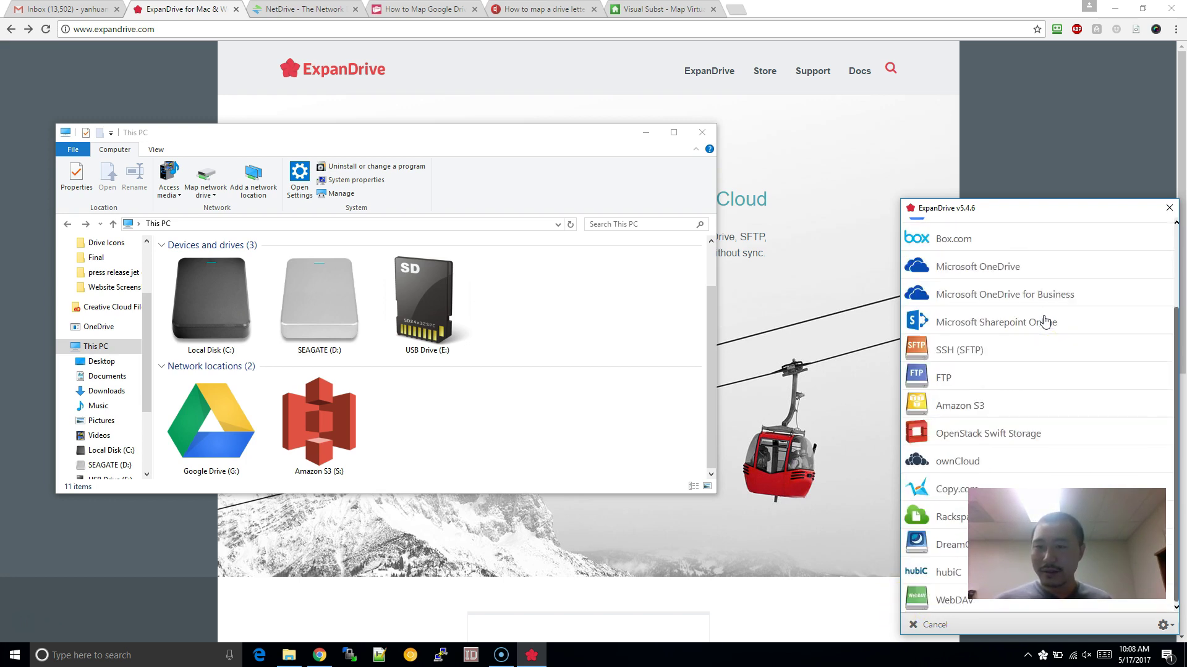
scroll(1045, 321, "up", 2)
left_click(680, 419)
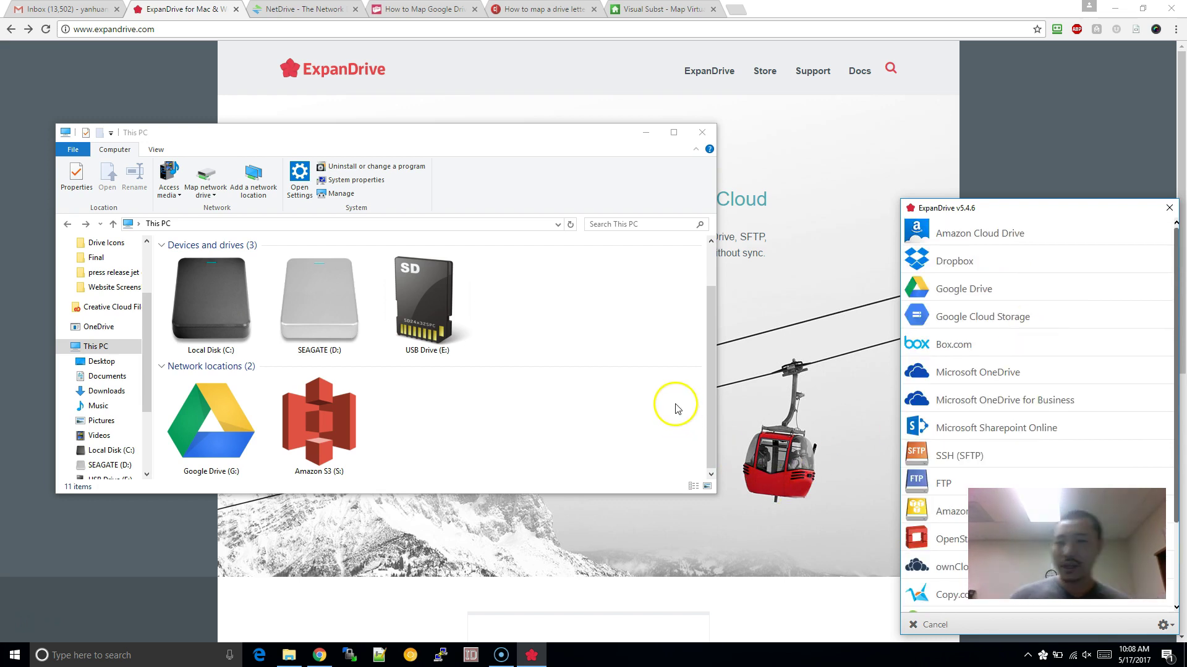
scroll(961, 349, "down", 2)
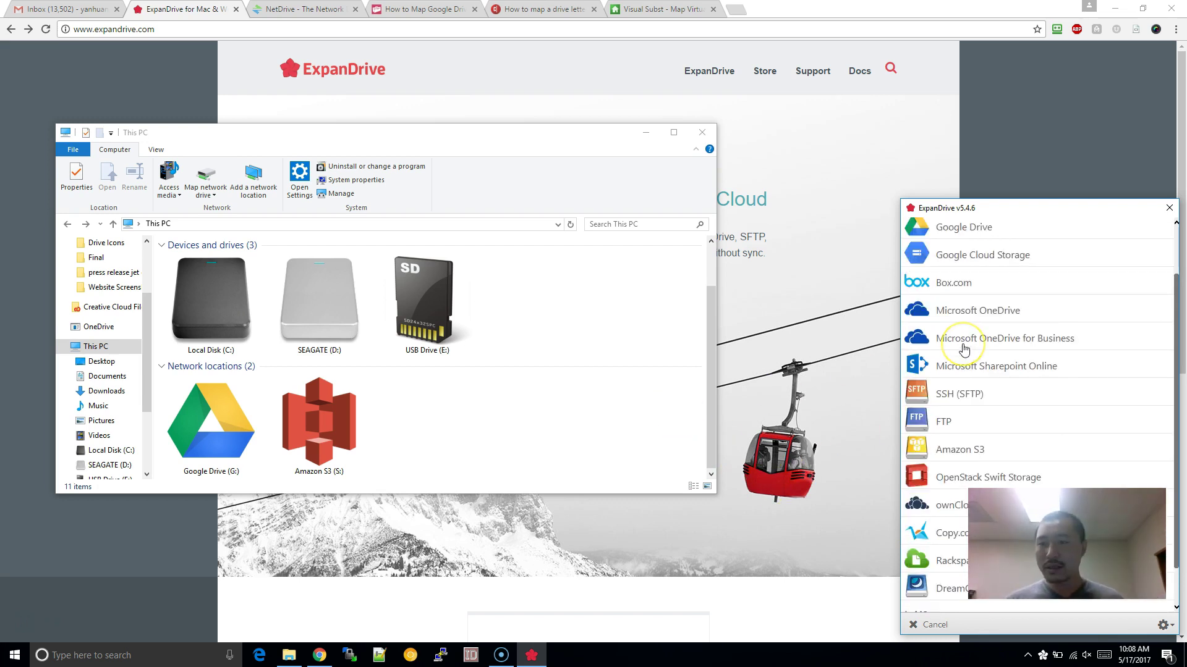
left_click(1169, 210)
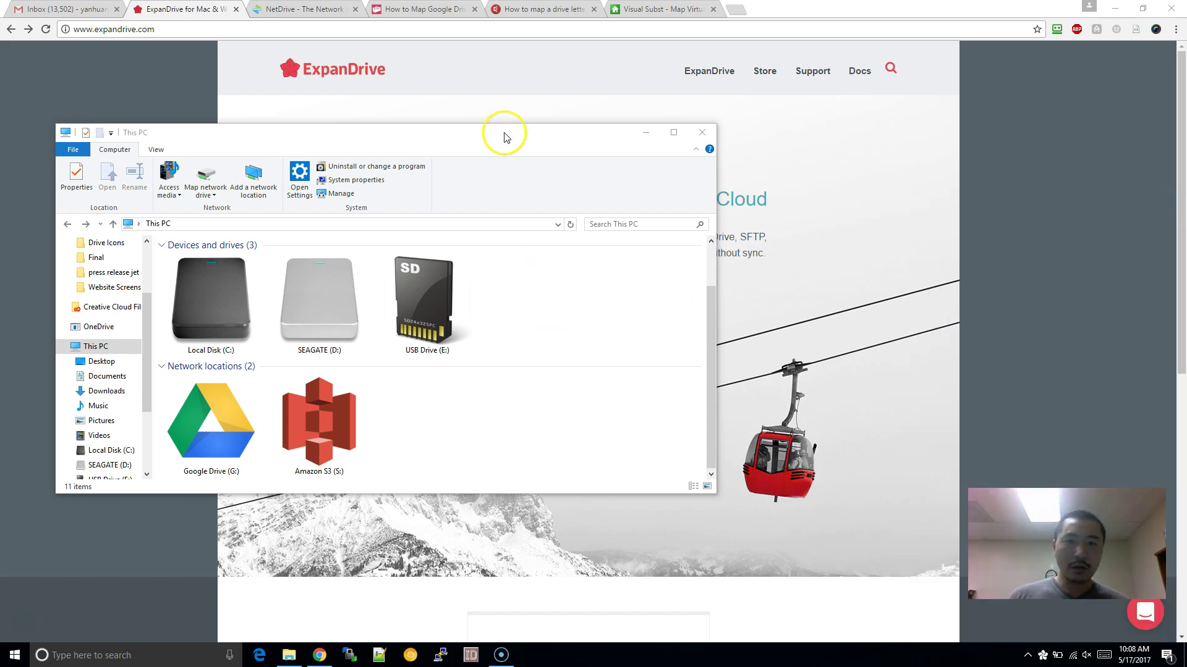
- Reach the ExpanDrive online Store through the settings menu's Enter License and Buy license links
left_click_drag(506, 138, 702, 174)
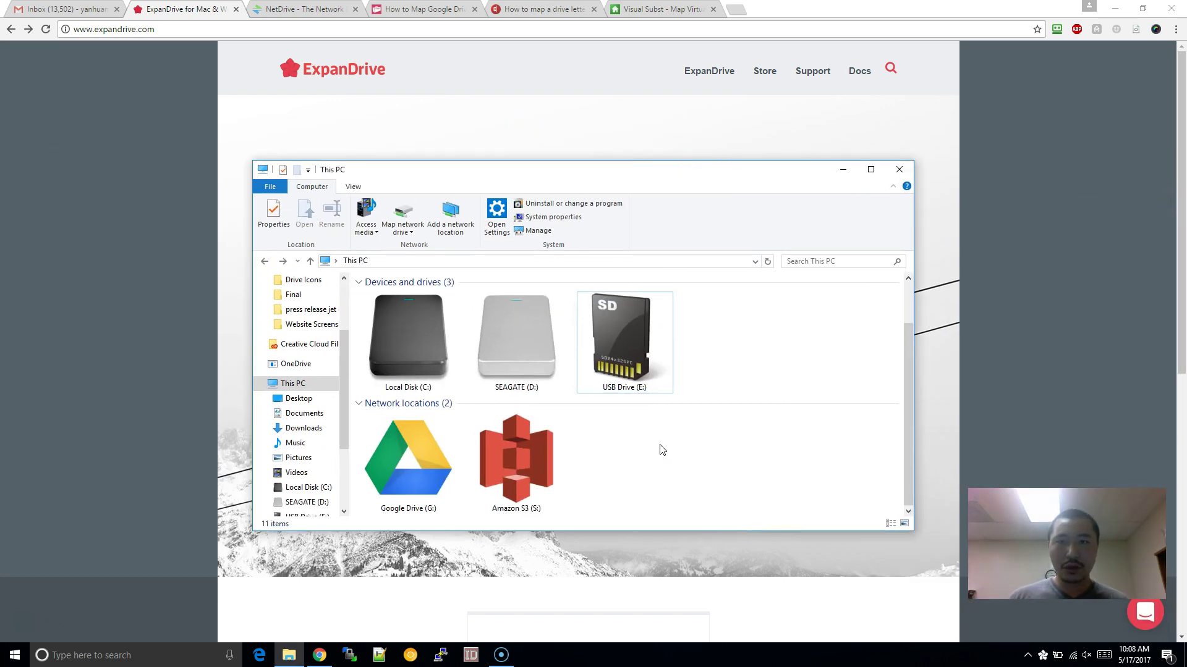
left_click(1042, 656)
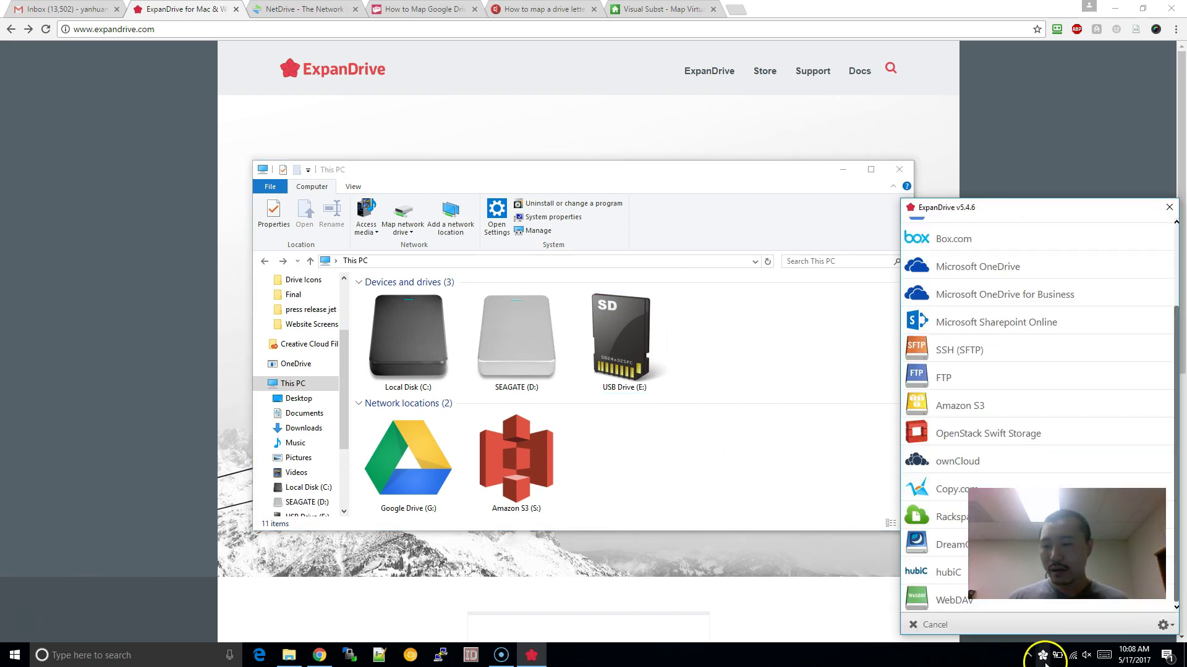
left_click(948, 626)
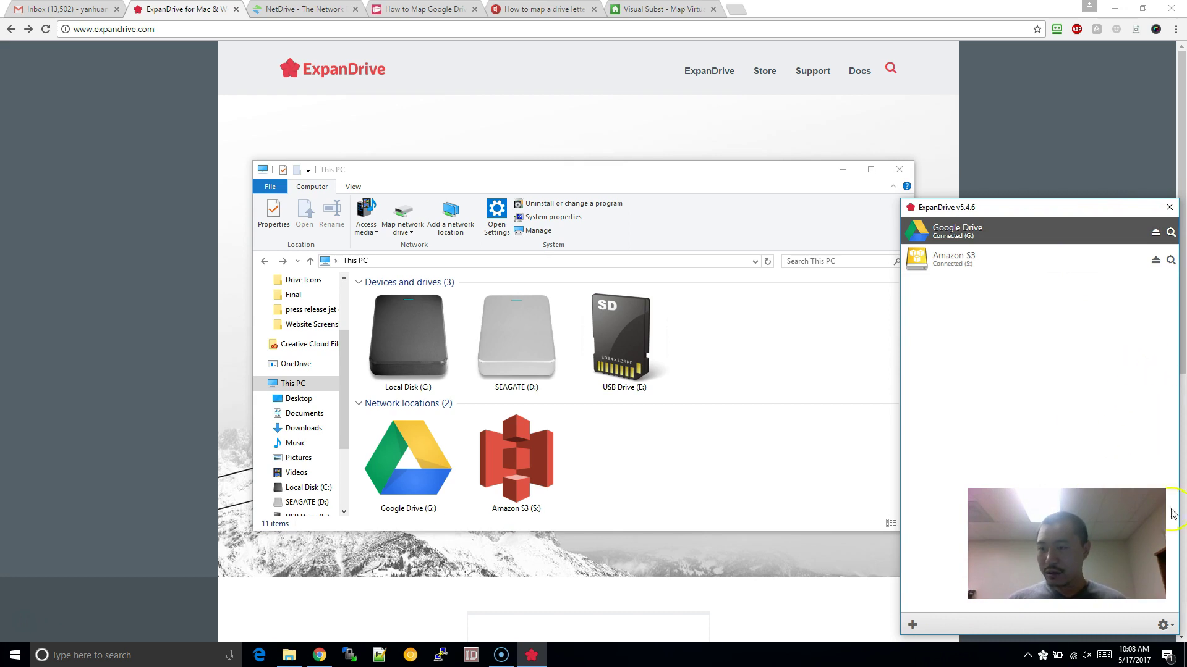
left_click(1163, 624)
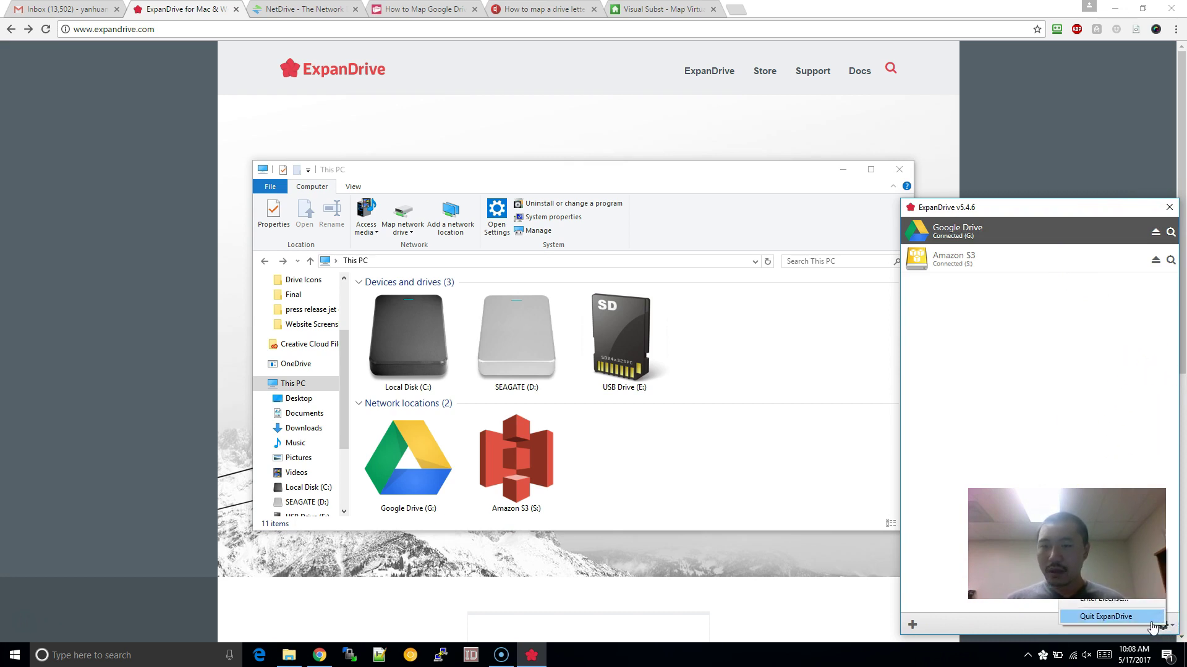
left_click(1104, 613)
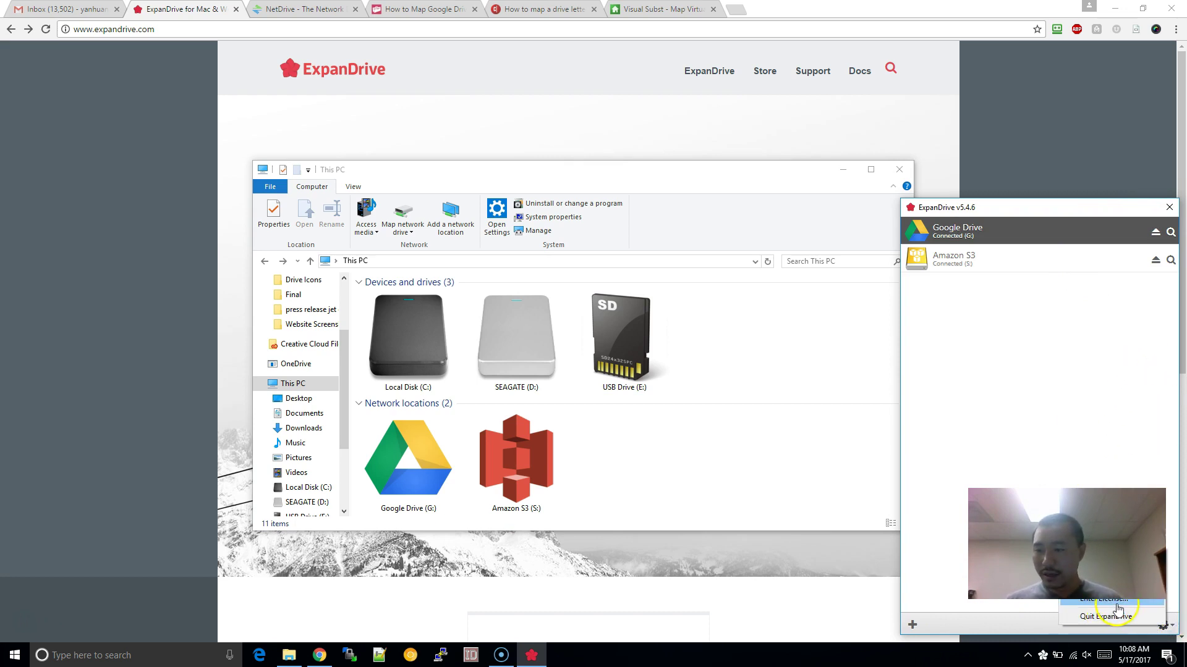
left_click(1105, 601)
left_click(1035, 464)
left_click(180, 9)
left_click(763, 77)
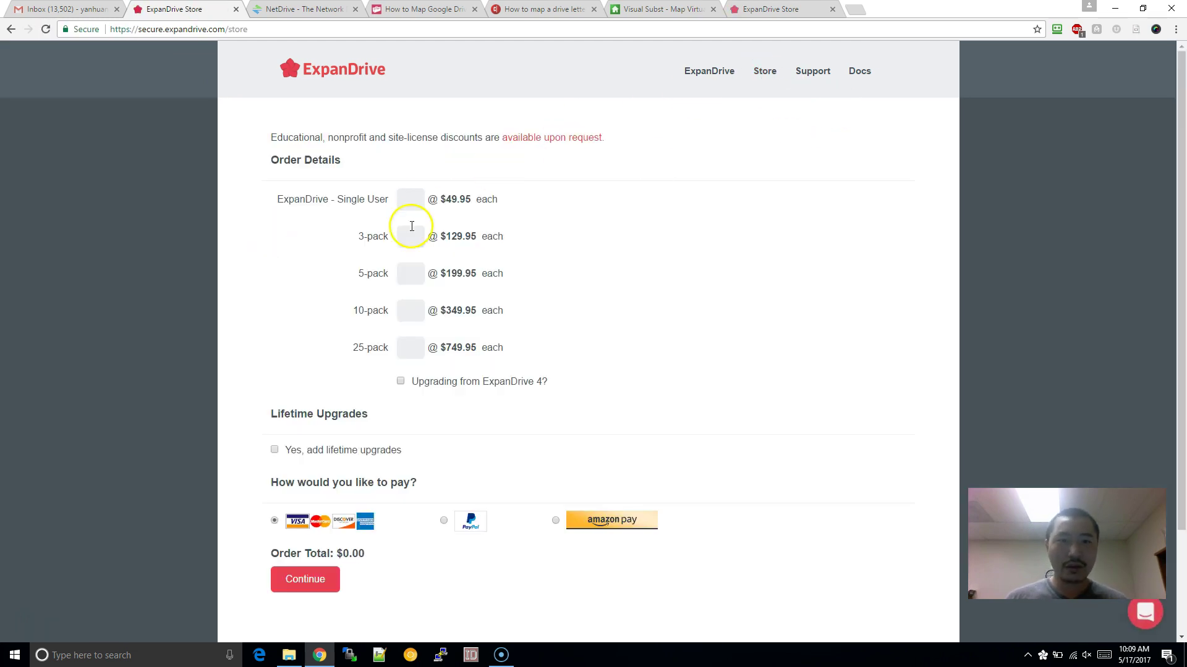
- Review ExpanDrive Store prices, from $49.95 single-user up to $749.95 multi-user packs
scroll(410, 357, "down", 2)
scroll(419, 366, "up", 2)
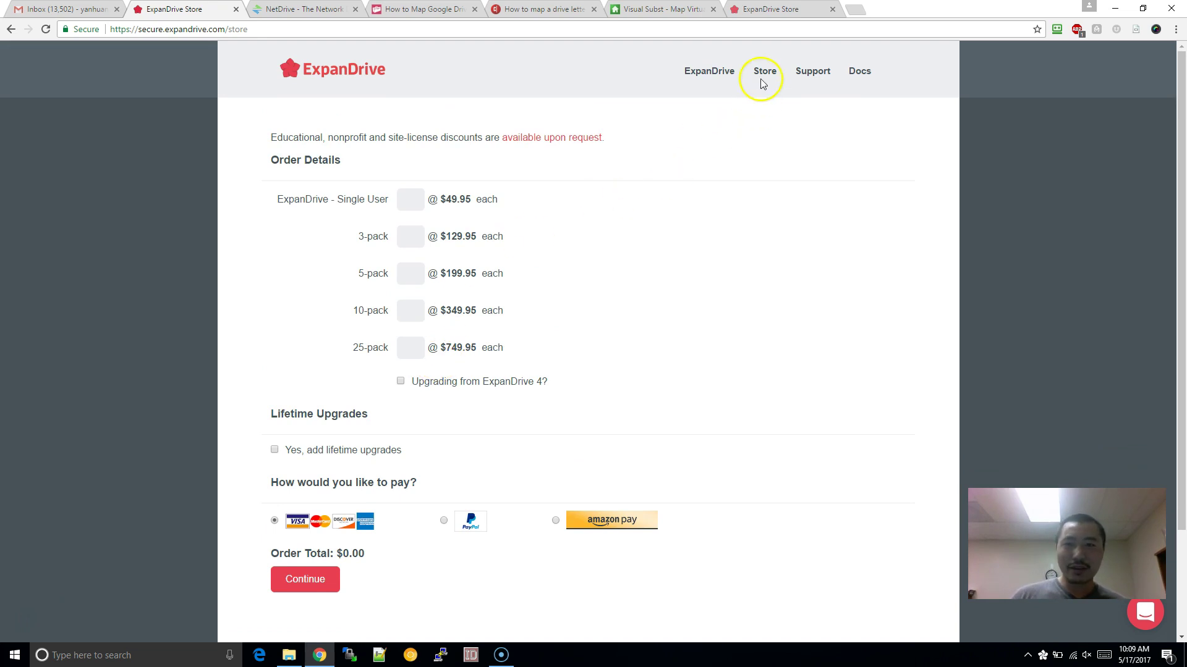
scroll(604, 221, "down", 1)
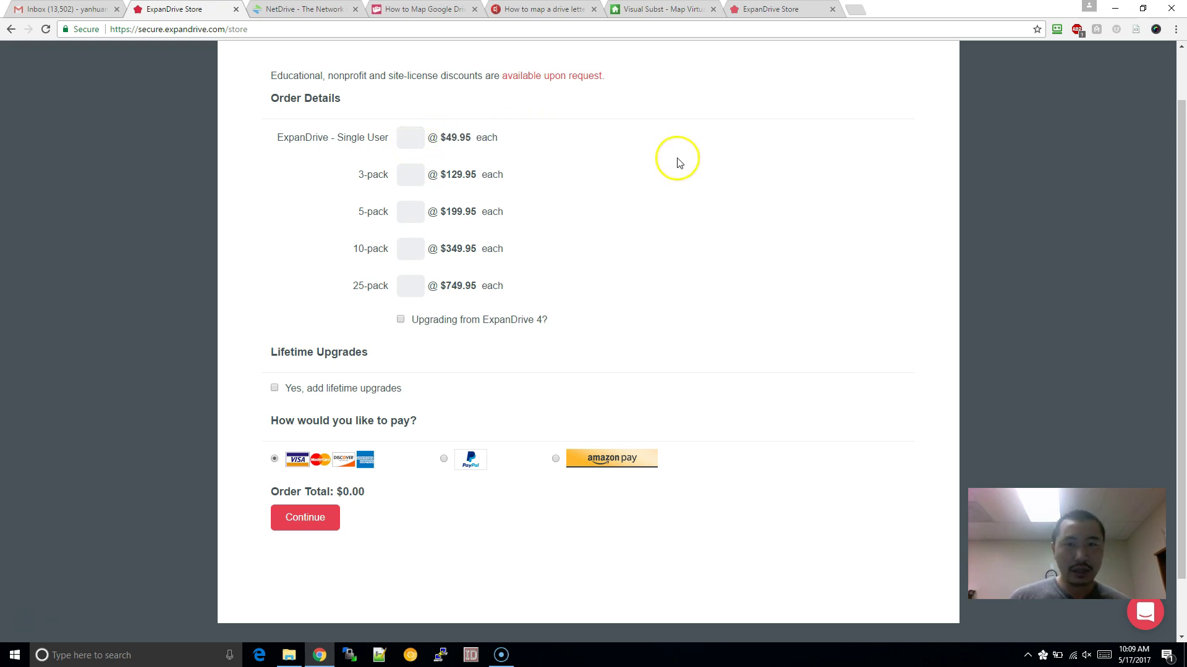
scroll(621, 190, "up", 1)
scroll(619, 188, "up", 1)
- Open NetDrive's store order page and highlight its $49.95 single-license price
left_click(291, 10)
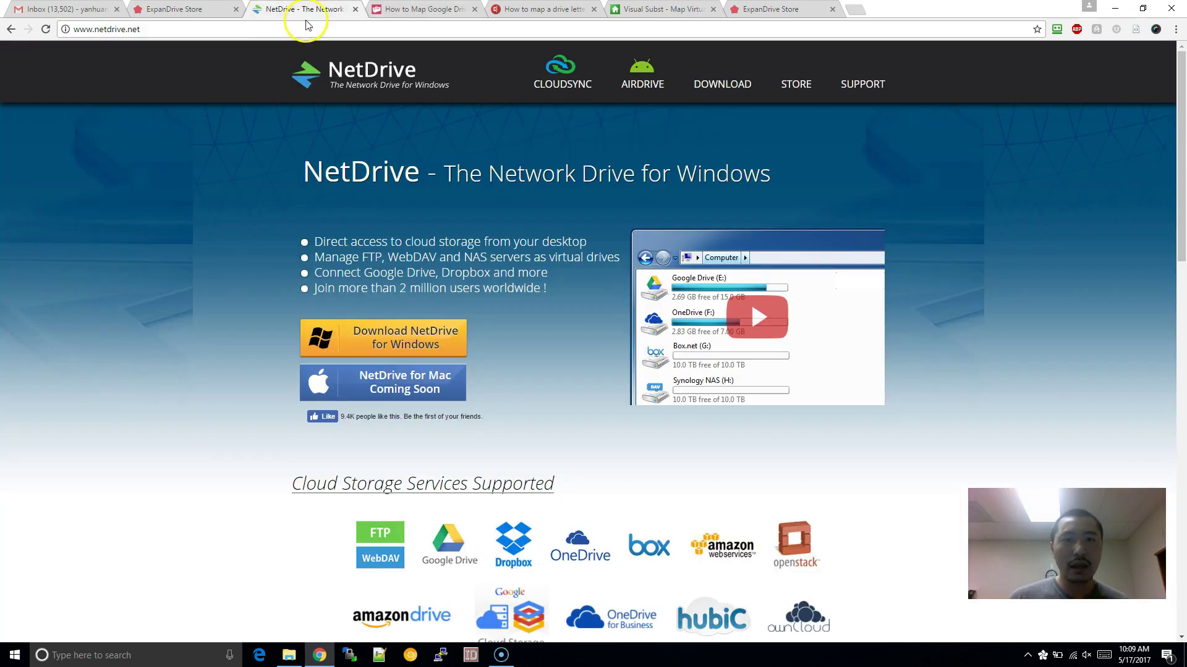
left_click(799, 92)
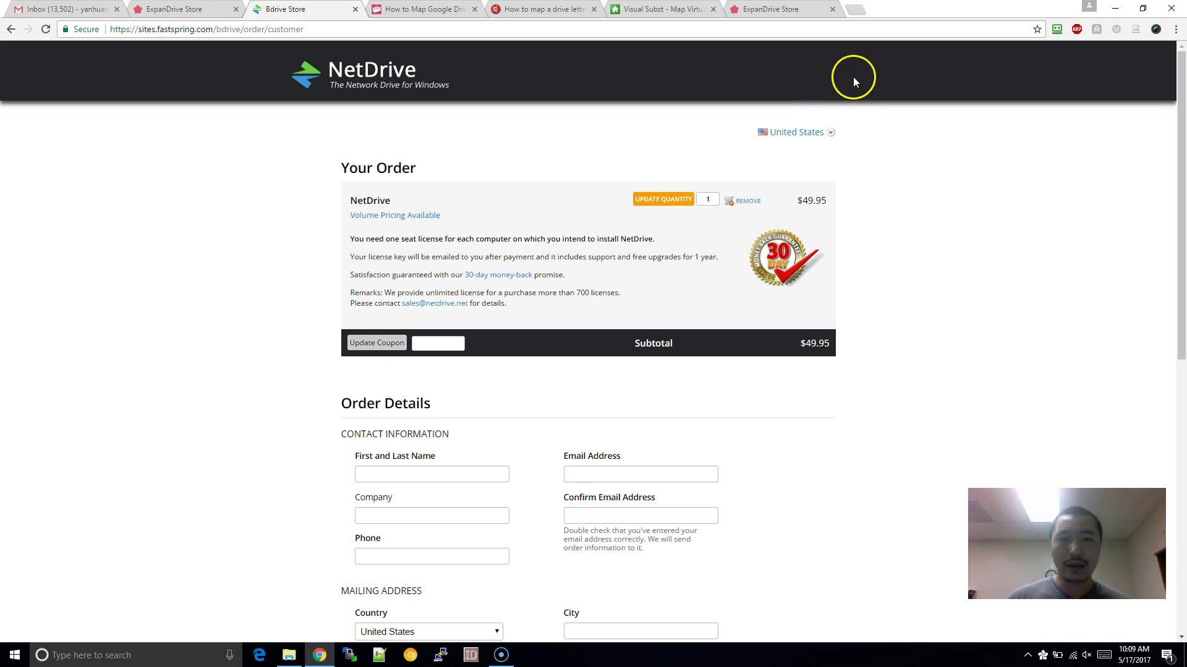
scroll(884, 86, "down", 2)
scroll(889, 159, "up", 1)
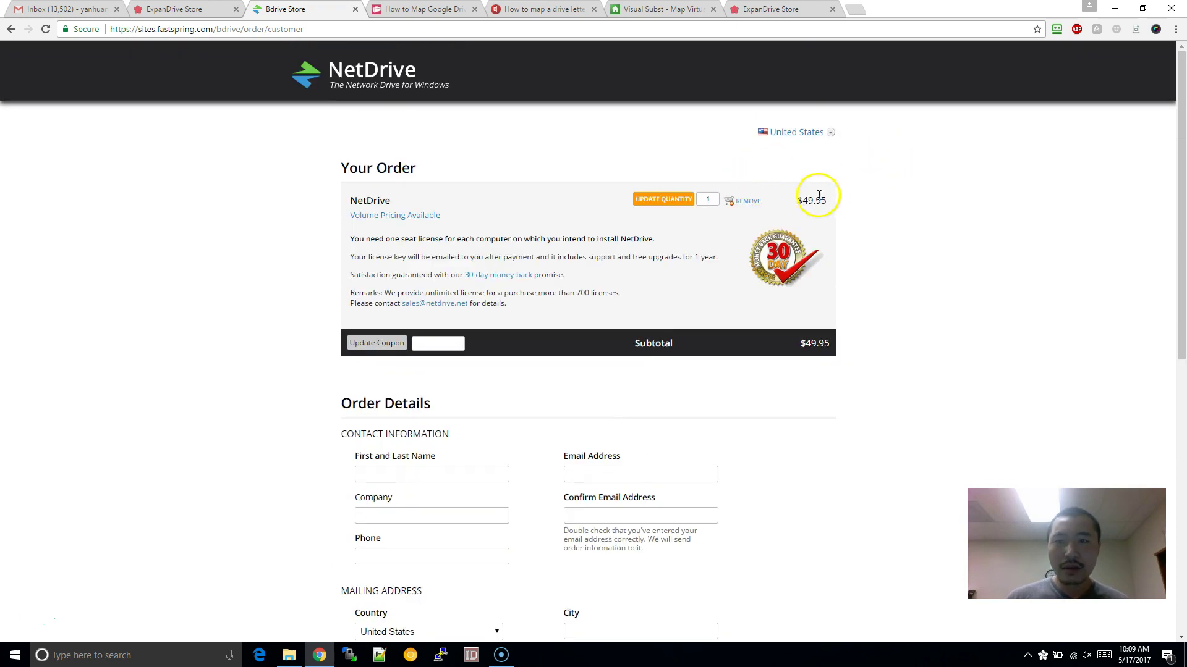
left_click_drag(802, 200, 750, 199)
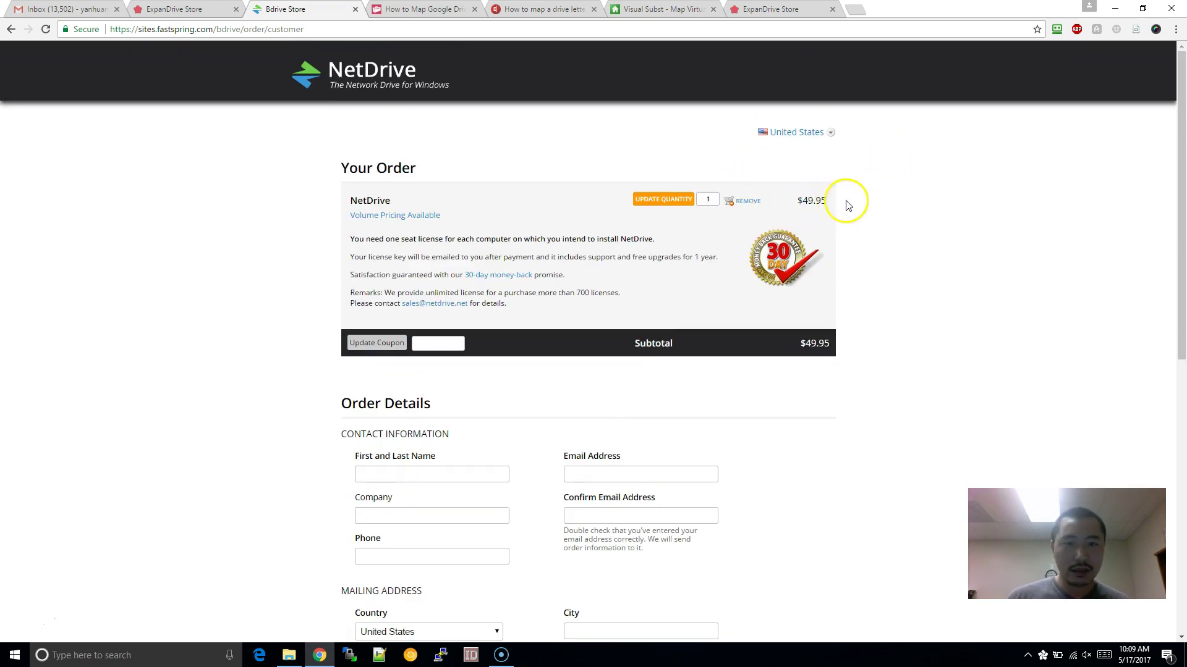
left_click(600, 257)
scroll(599, 257, "down", 1)
- Switch back to the ExpanDrive Store tab showing the $49.95 single-user license and $129.95–$749.95 packs
scroll(599, 257, "up", 1)
key("ctrl+shift+Tab")
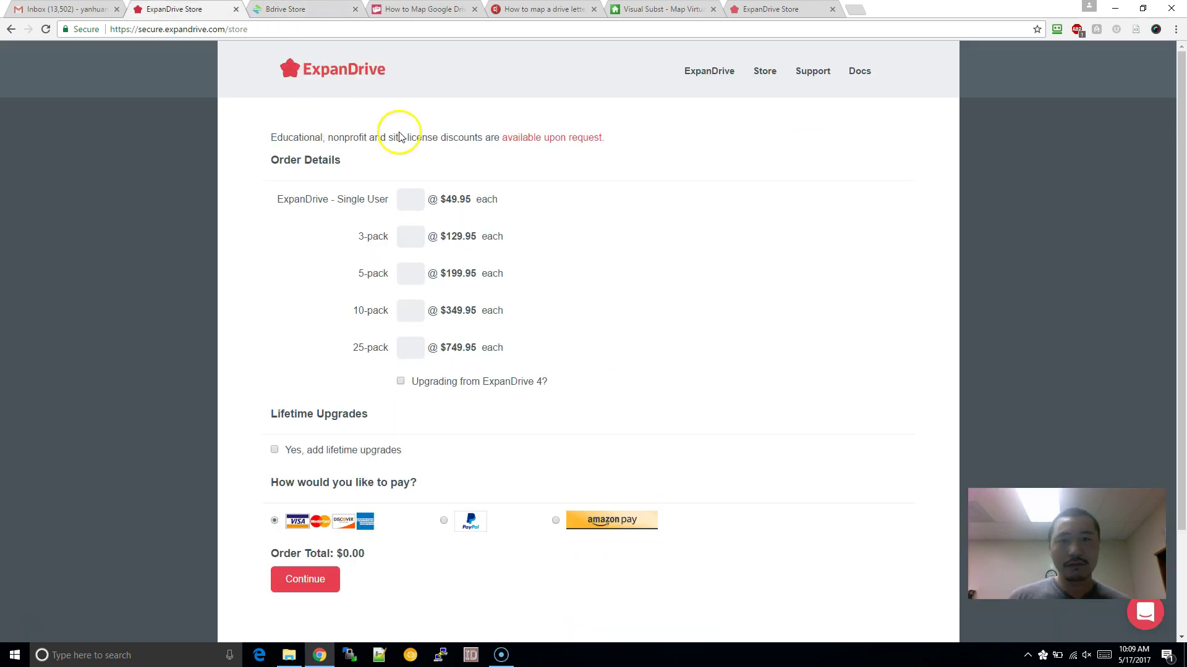